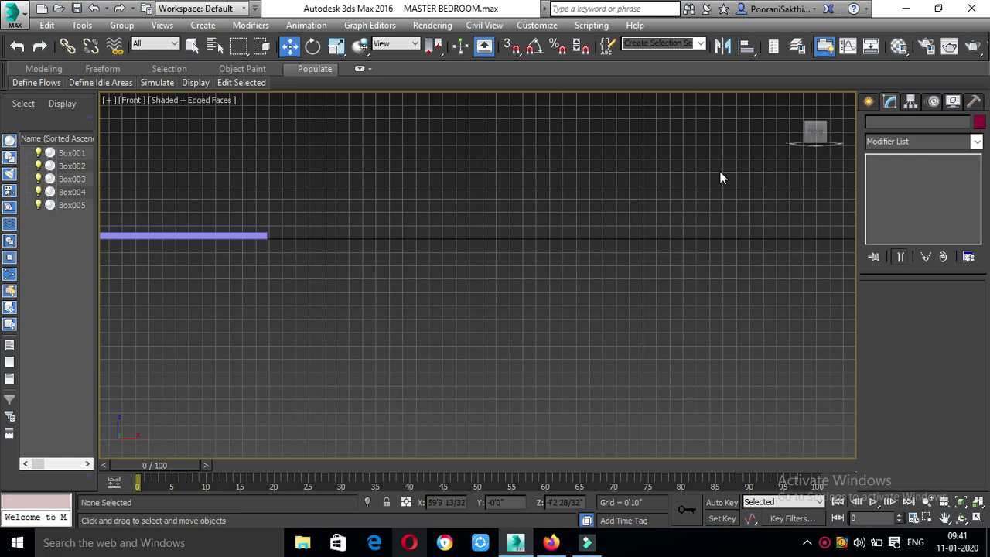
scroll(700, 185, down, 4)
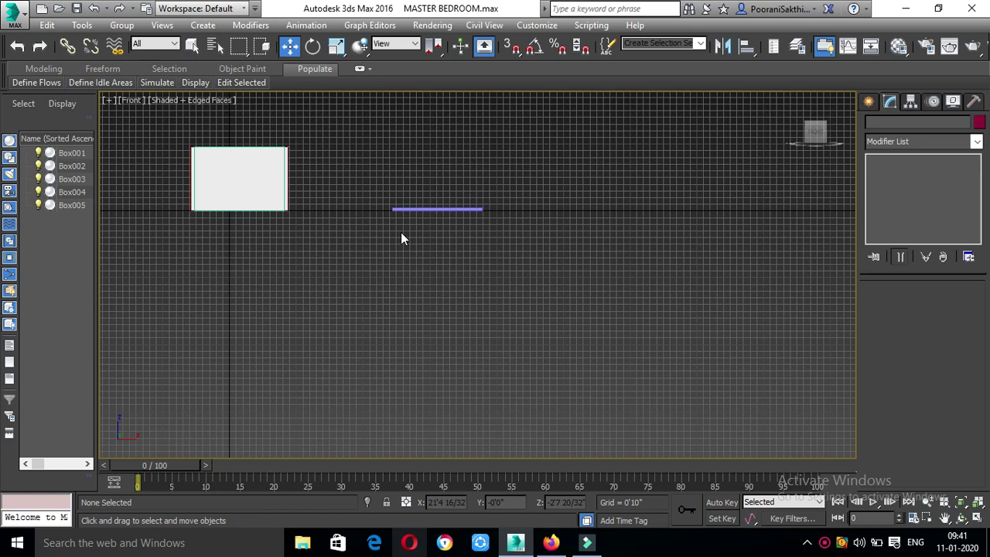
scroll(672, 209, up, 5)
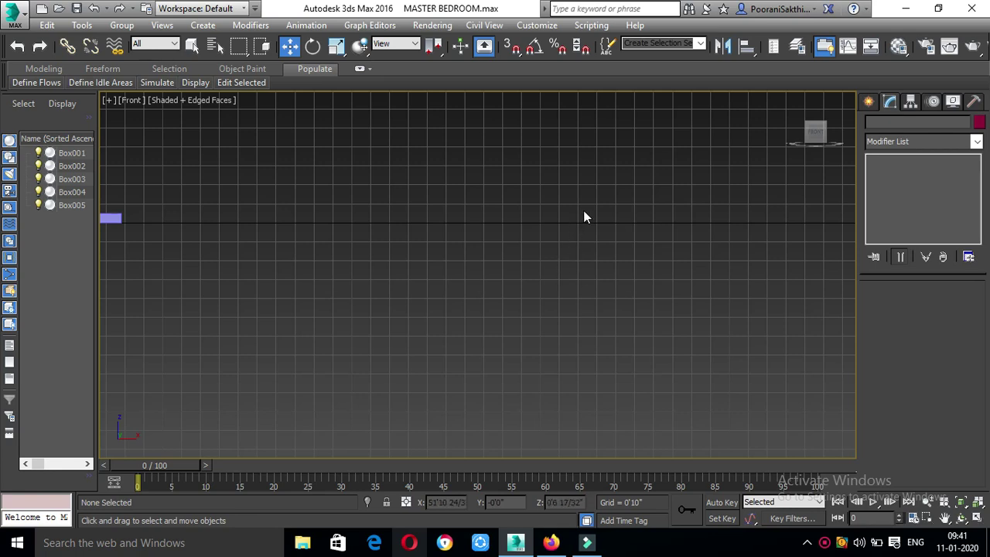
scroll(583, 215, down, 3)
scroll(147, 268, down, 2)
middle_drag(269, 267, 524, 272)
scroll(360, 228, up, 4)
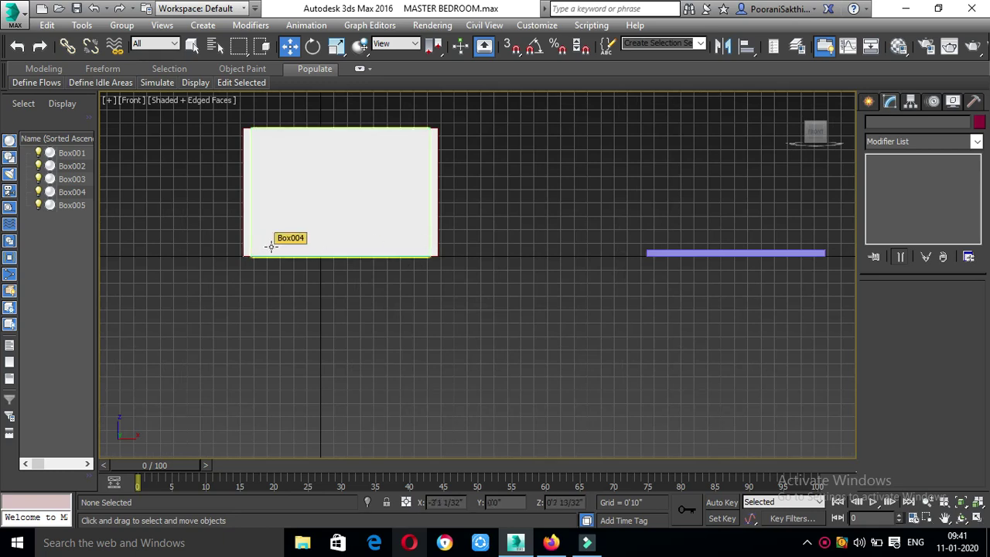
scroll(334, 221, down, 2)
middle_drag(340, 219, 187, 269)
click(867, 102)
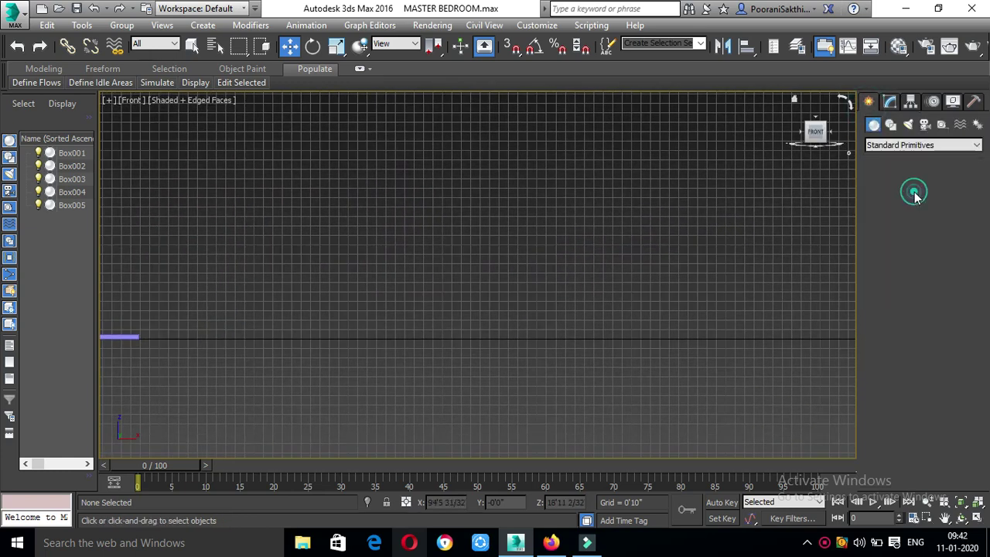
click(912, 194)
drag(296, 319, 590, 303)
click(559, 362)
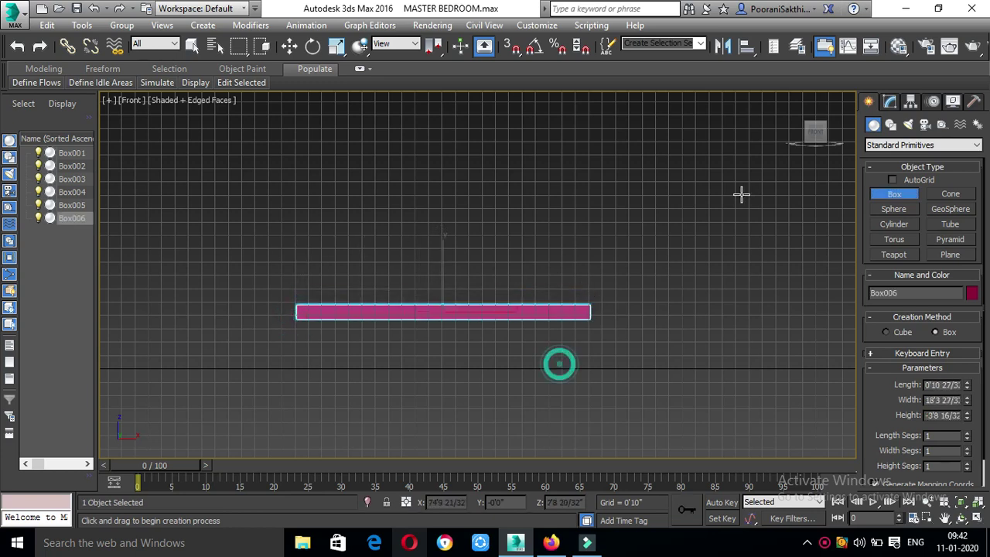
click(889, 102)
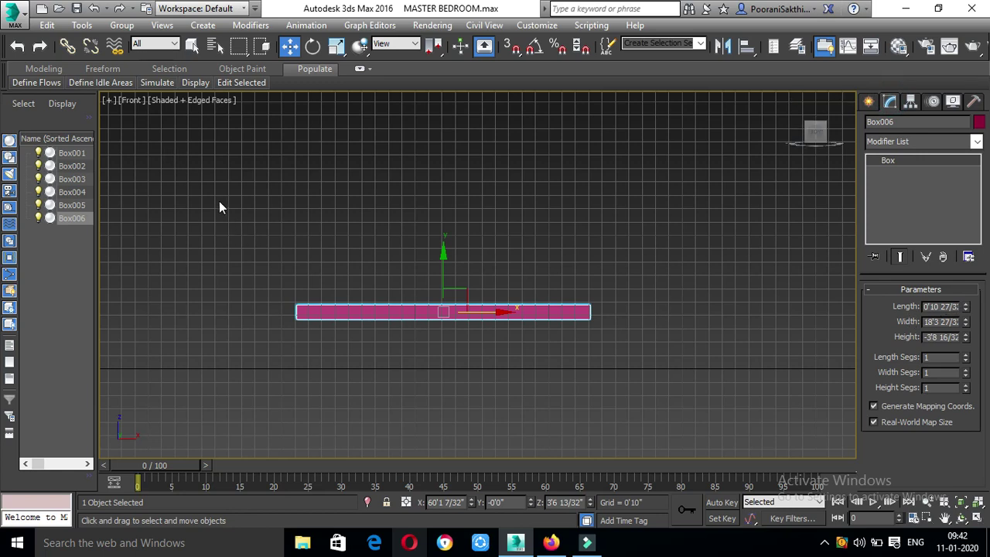
key(Delete)
- Draw a long thin box in the top view, beside the existing objects, about 20'1" wide and 0'6" long
key(t)
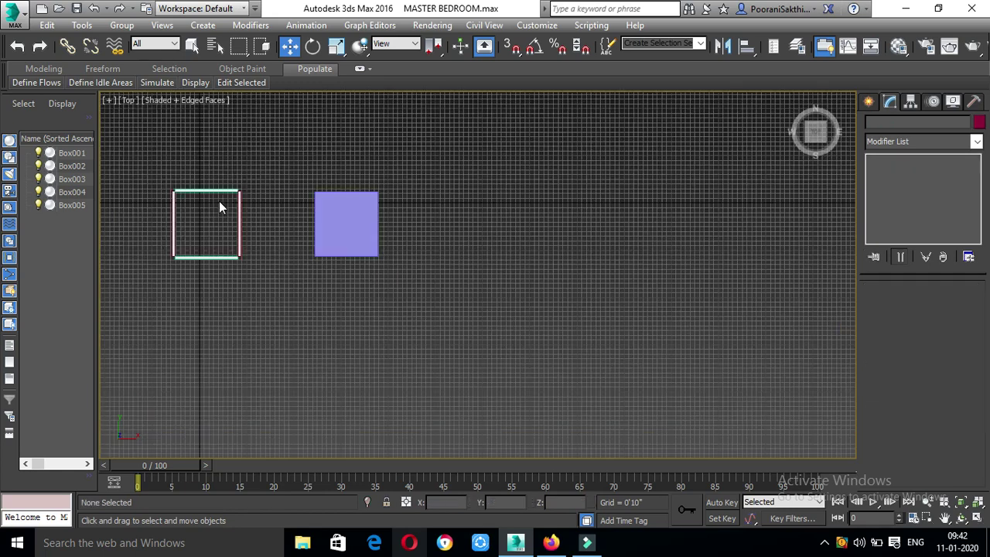
click(868, 101)
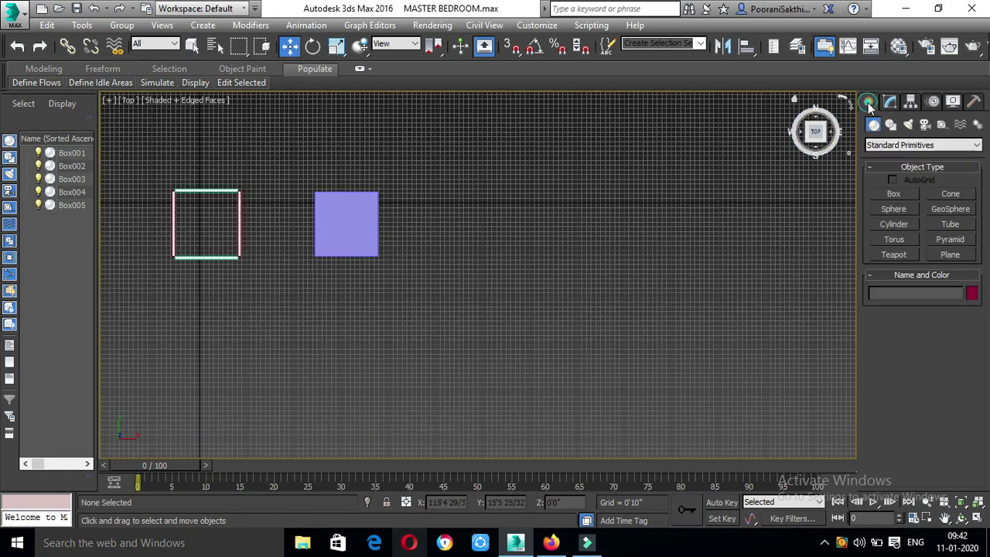
click(894, 193)
scroll(391, 266, up, 4)
drag(364, 263, 689, 270)
click(645, 330)
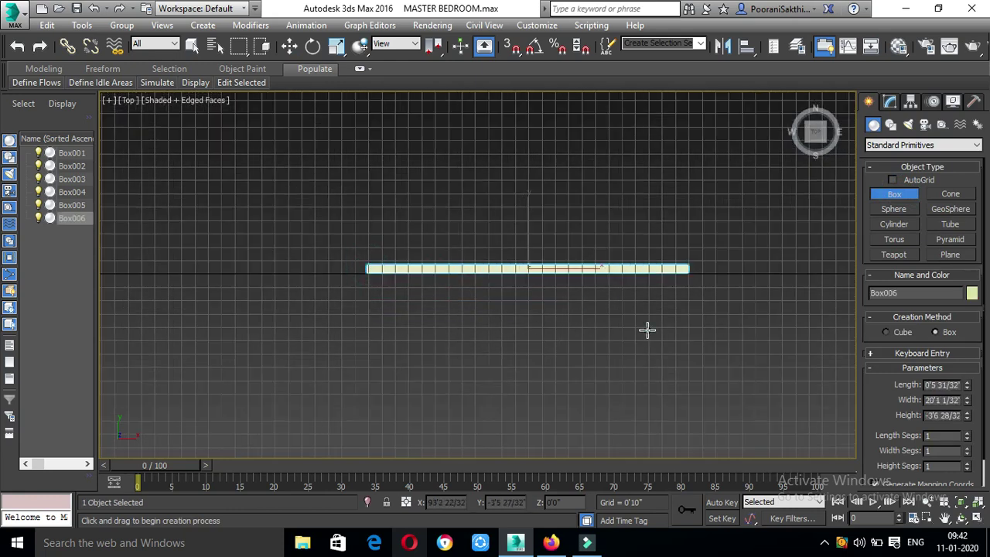
click(890, 103)
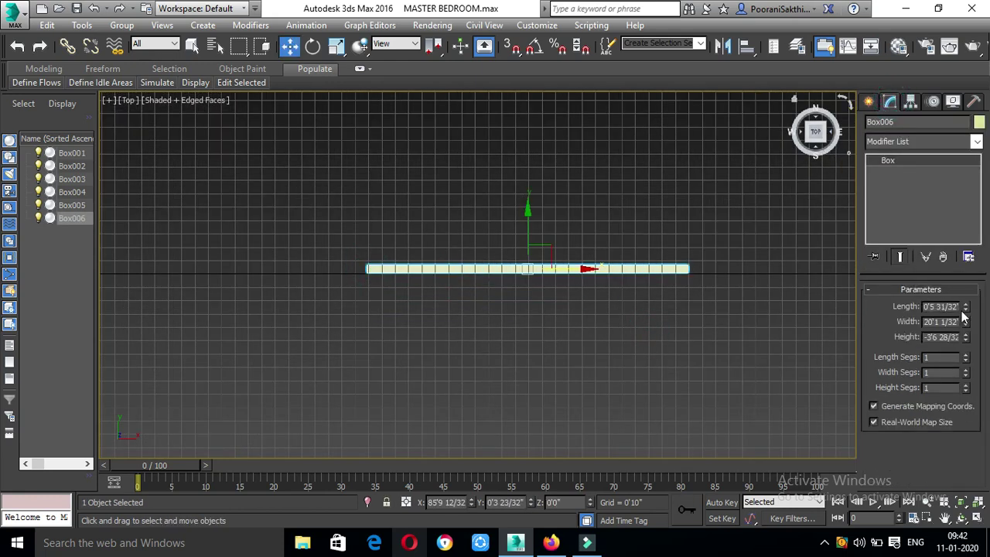
- Set the new box's length to 0.1" to make it a very thin panel
drag(965, 309, 965, 279)
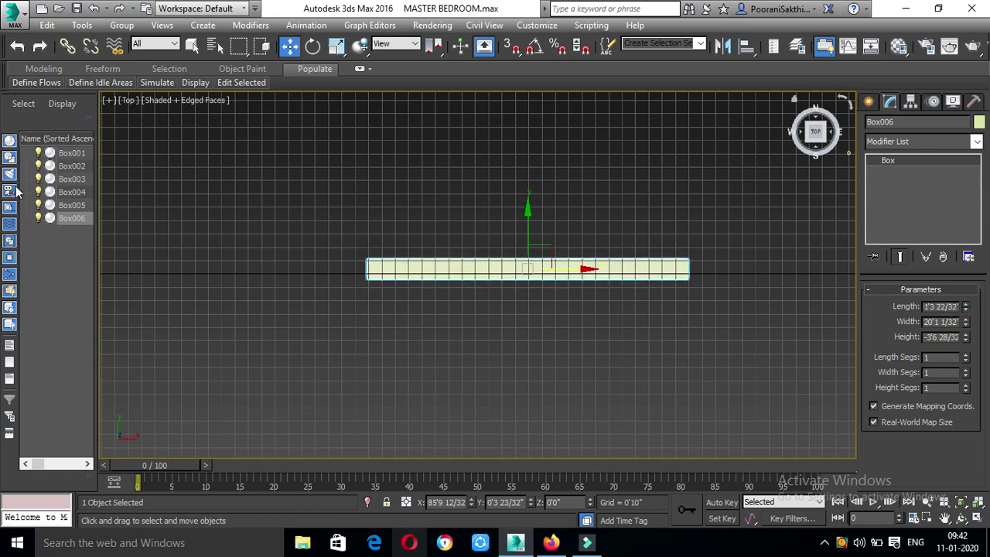
double_click(941, 307)
key(BackSpace)
text(0.1)
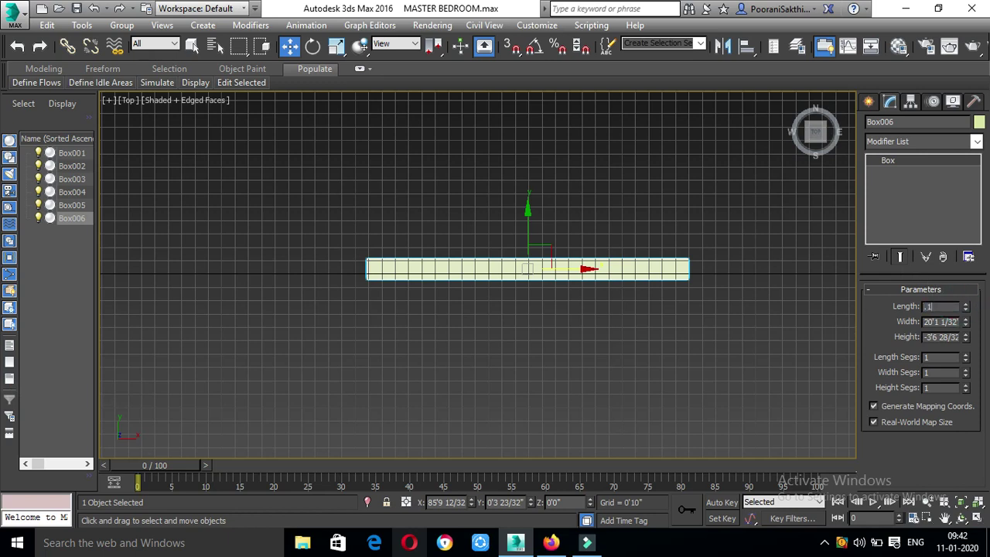
key(Return)
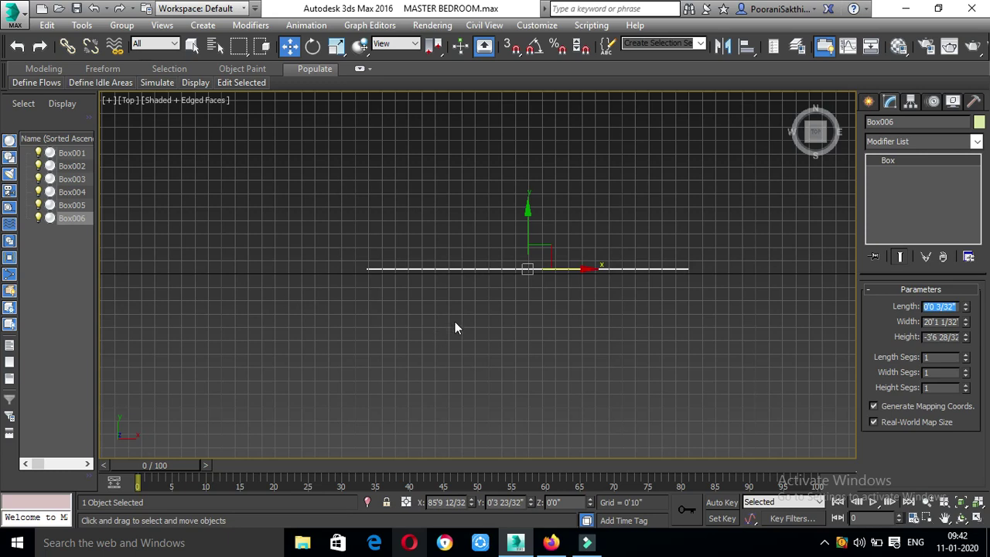
- Set the thin box's width to 8'0" and its height to 7'0", and deselect it
scroll(504, 286, up, 3)
double_click(953, 321)
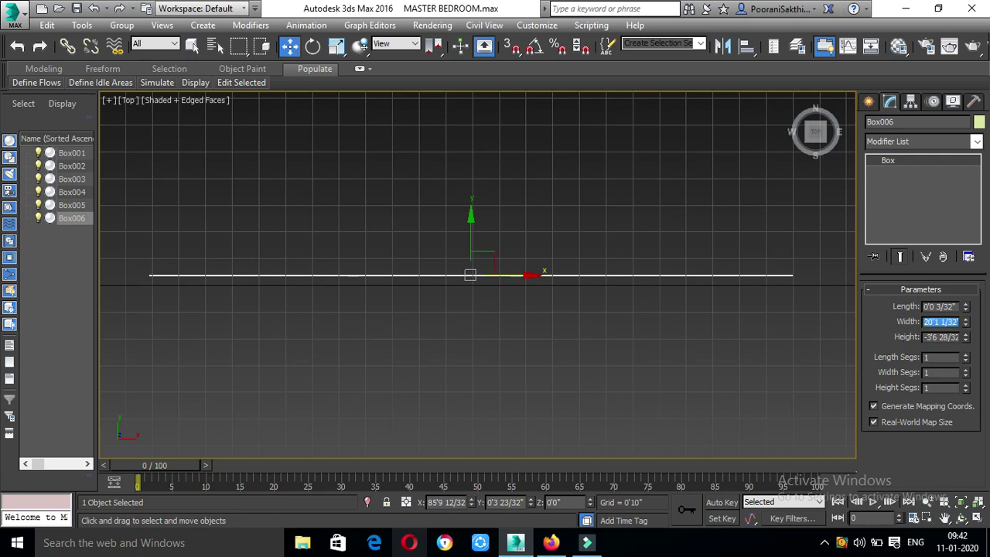
text(8)
key(Return)
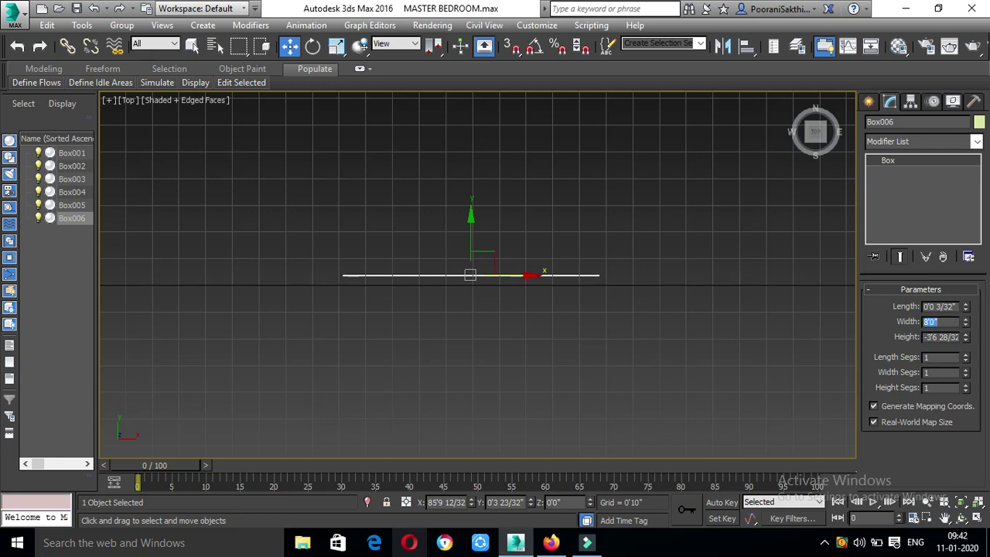
double_click(945, 337)
text(2)
key(Return)
double_click(957, 338)
text(7)
key(Return)
key(Return)
click(704, 352)
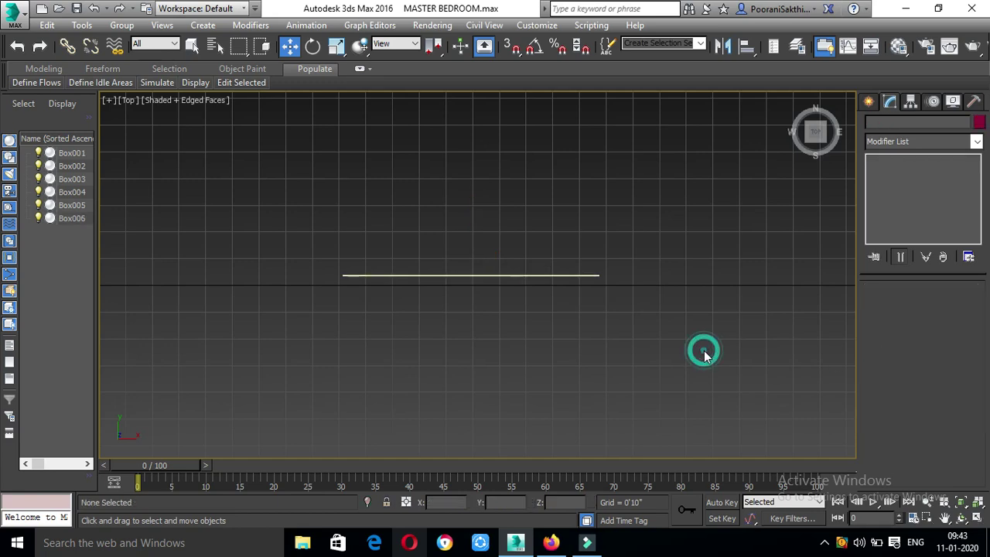
- Switch to the front view and convert the 8' by 7' panel to an Editable Poly
key(f)
middle_drag(704, 351, 461, 351)
scroll(461, 351, down, 2)
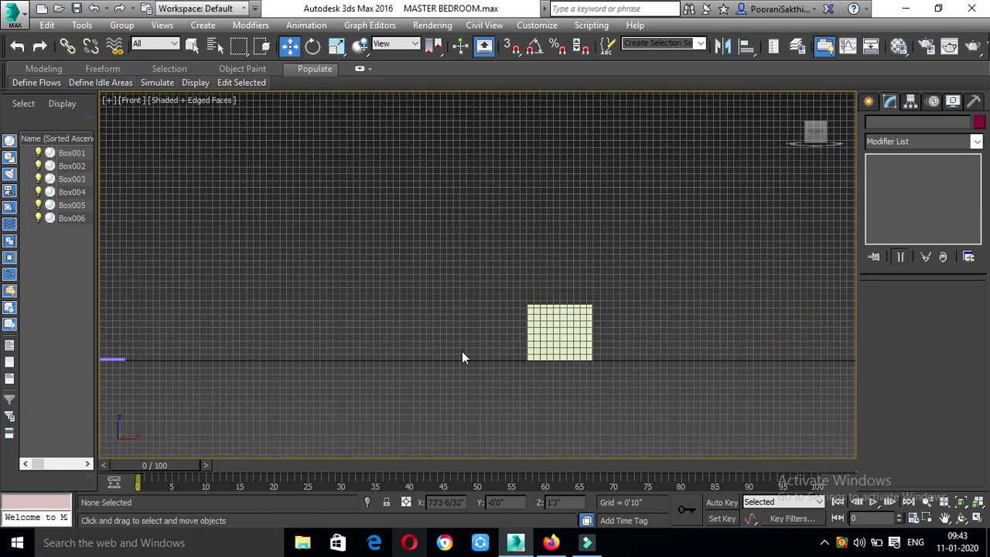
scroll(572, 328, up, 3)
scroll(572, 327, up, 3)
middle_drag(579, 320, 490, 316)
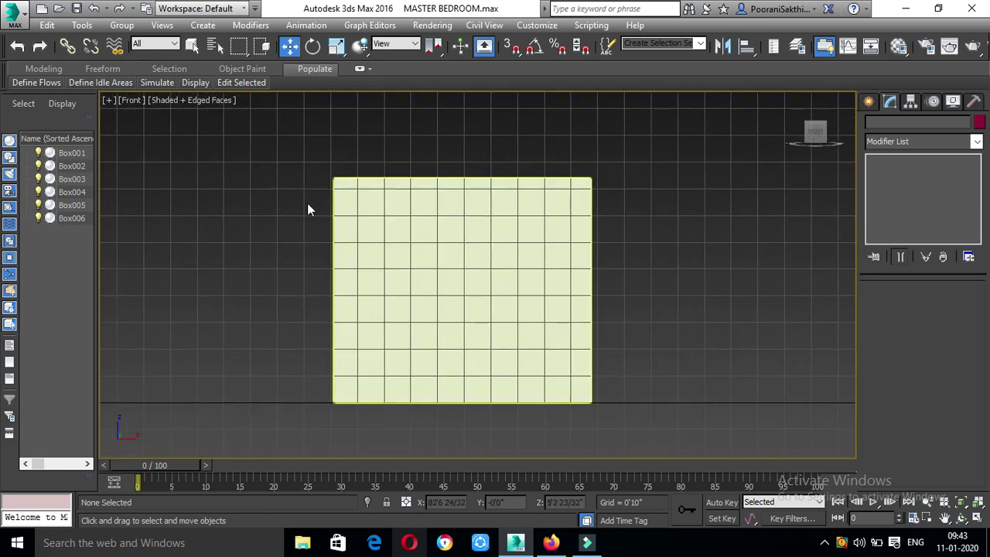
right_click(534, 239)
click(478, 340)
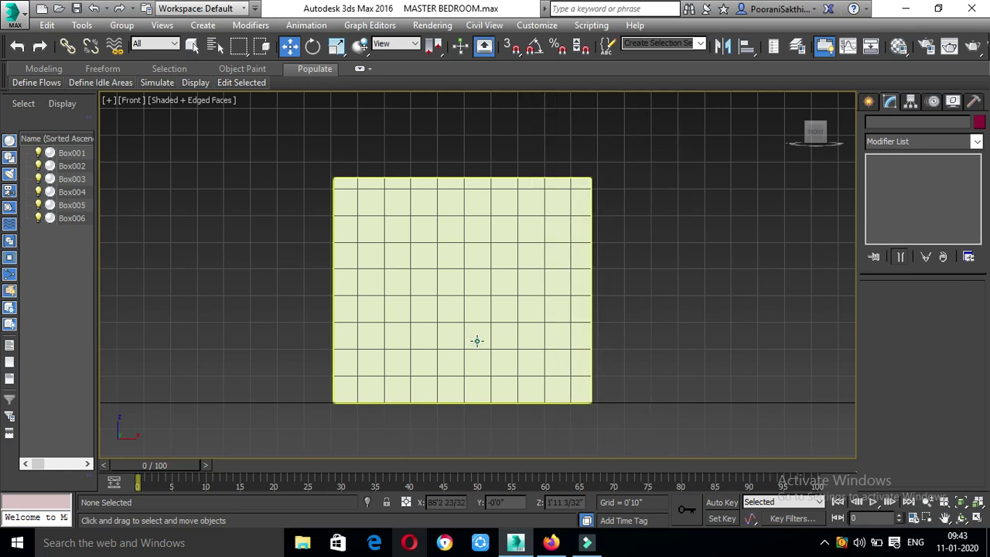
right_click(476, 321)
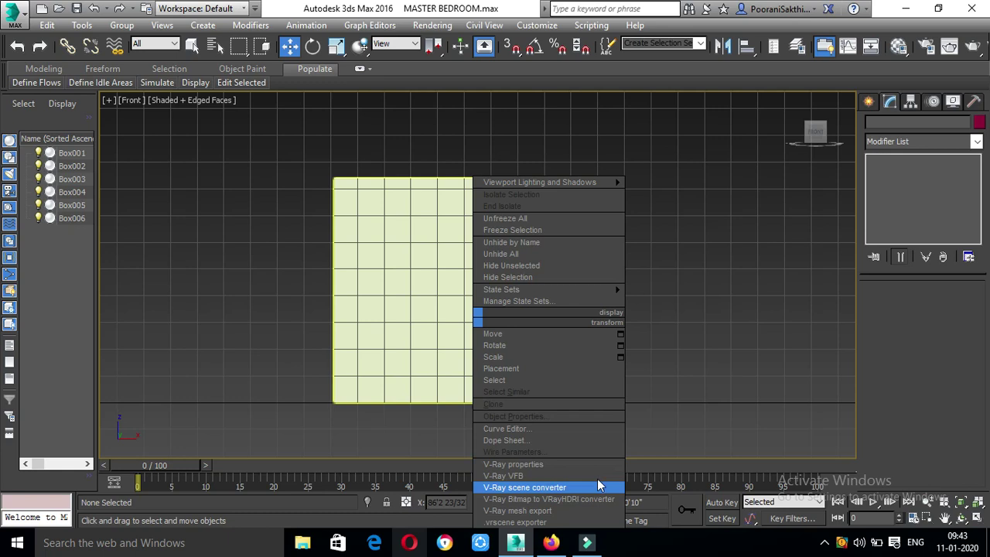
click(719, 374)
click(568, 260)
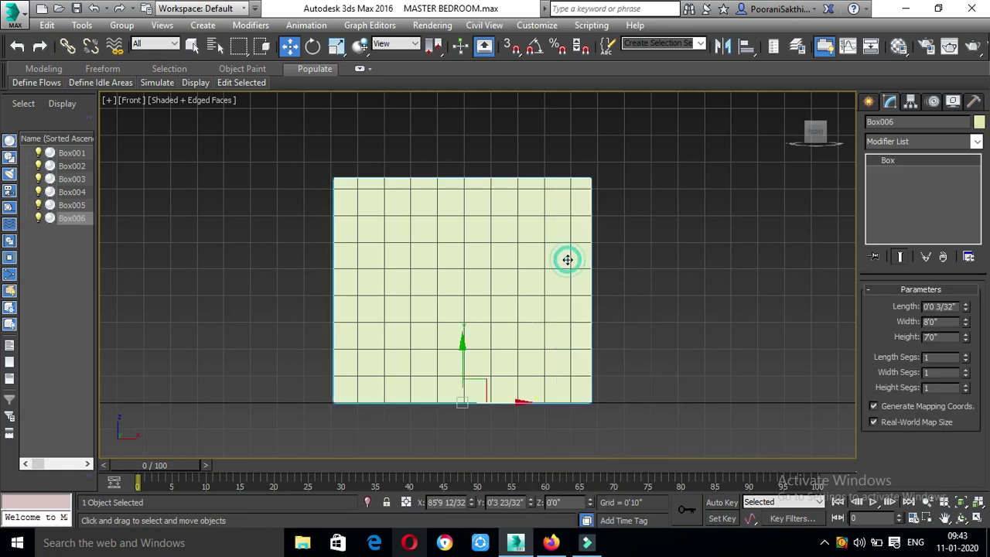
right_click(568, 262)
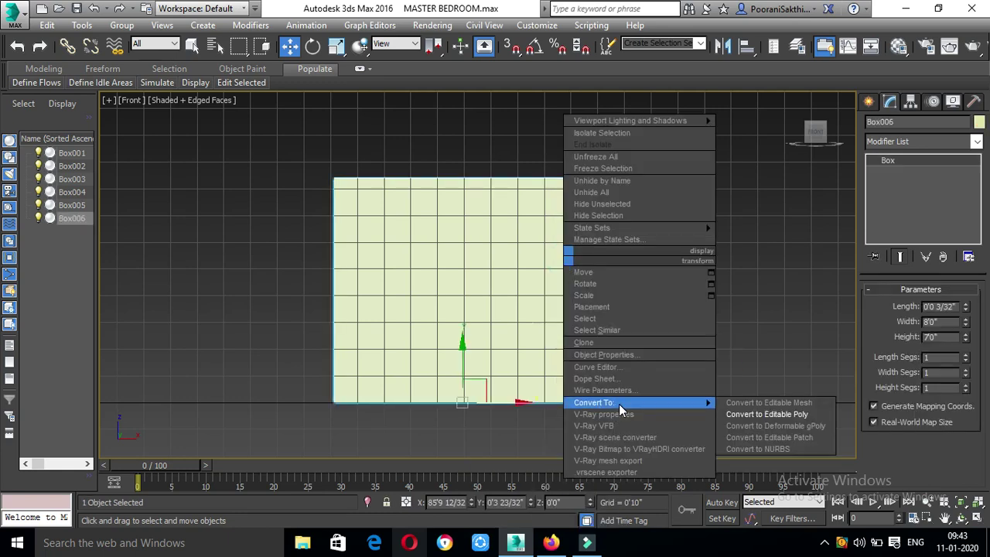
click(723, 413)
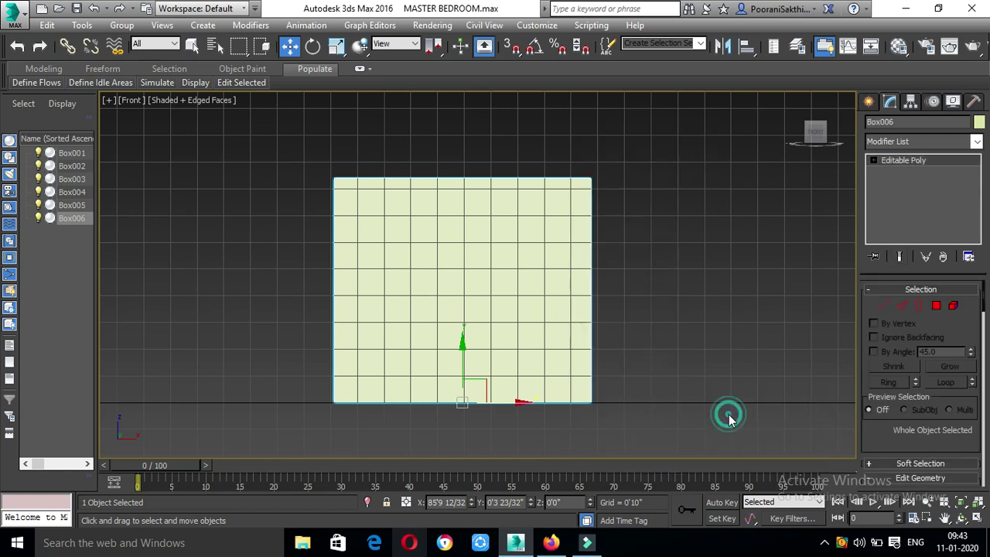
- Connect the panel's top and bottom edges with 3 segments to add vertical divisions
click(897, 307)
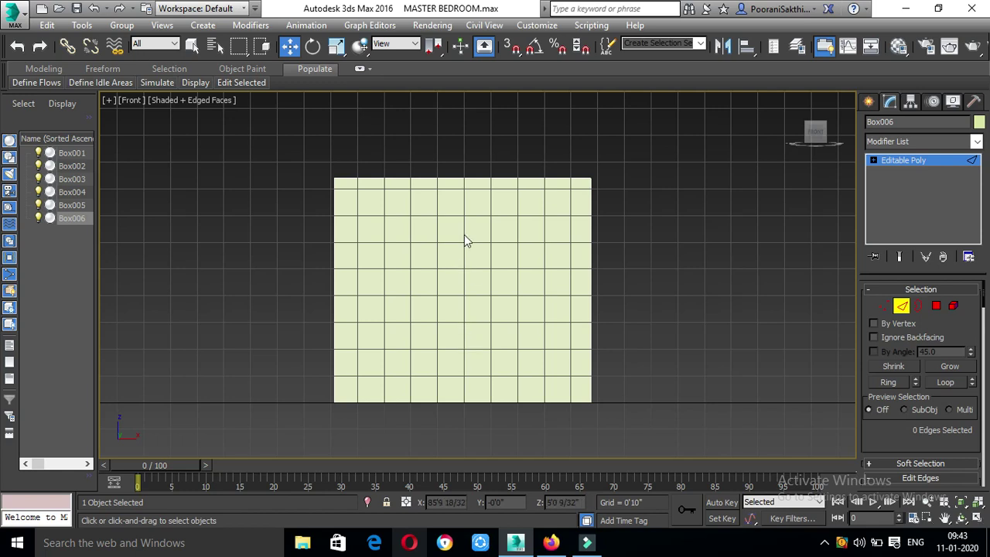
click(450, 178)
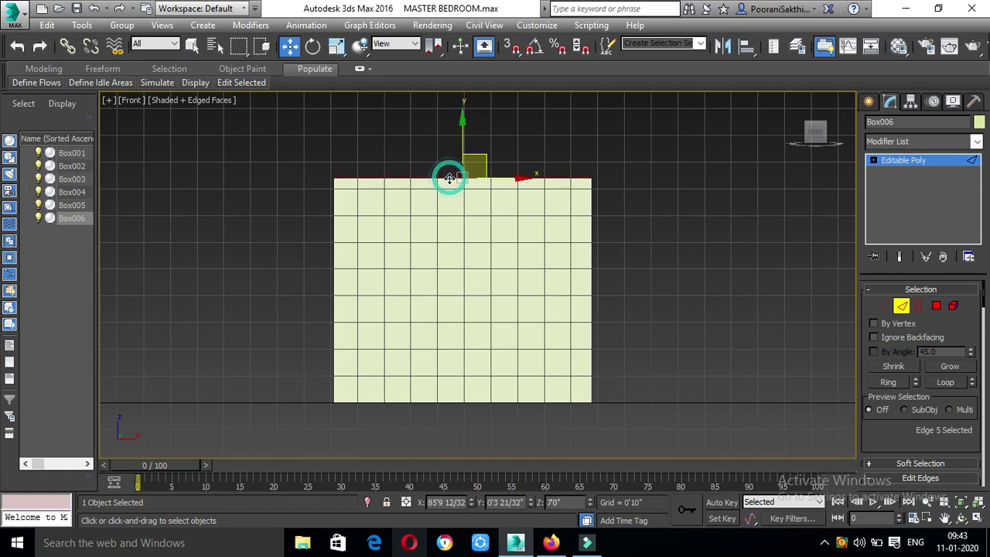
ctrl+click(448, 402)
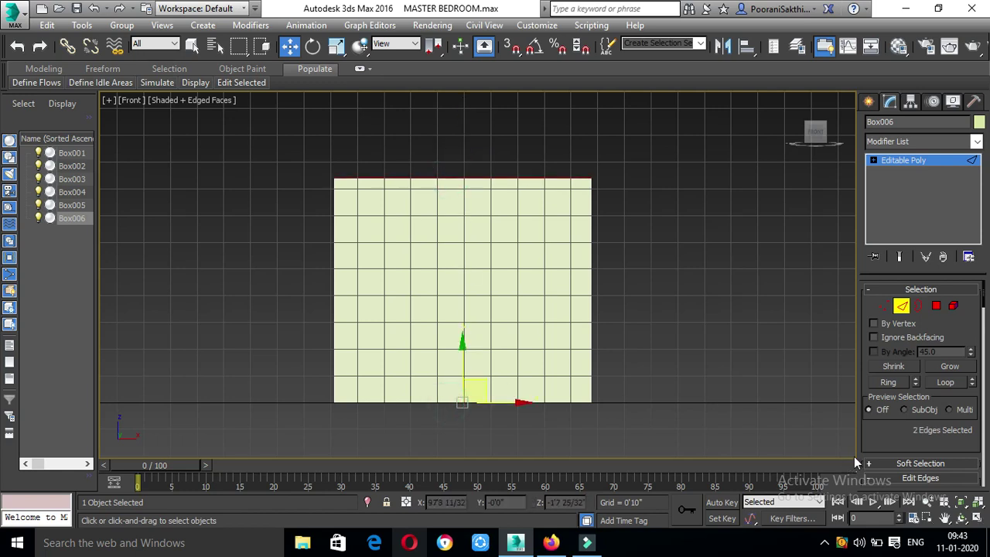
scroll(874, 441, down, 5)
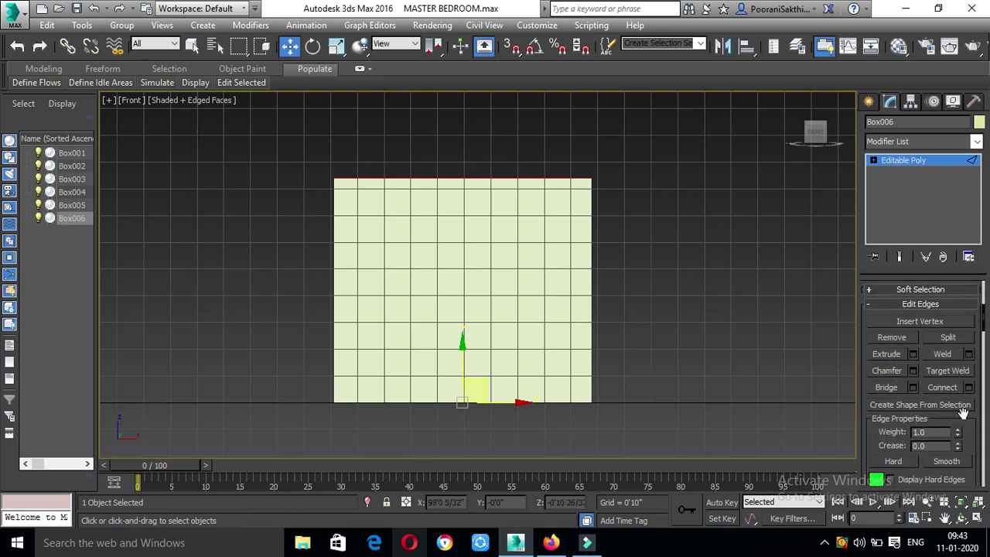
click(971, 388)
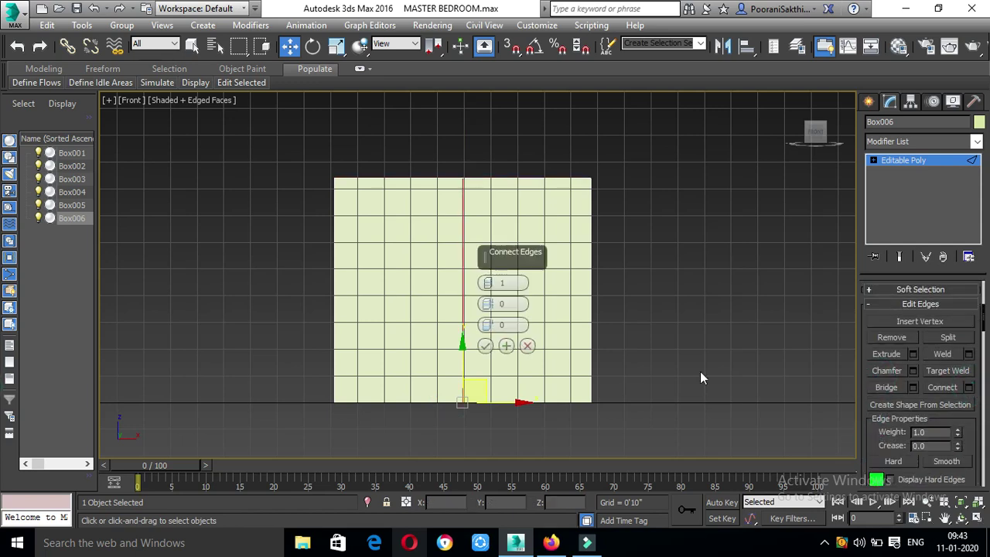
scroll(435, 302, up, 4)
scroll(468, 271, down, 3)
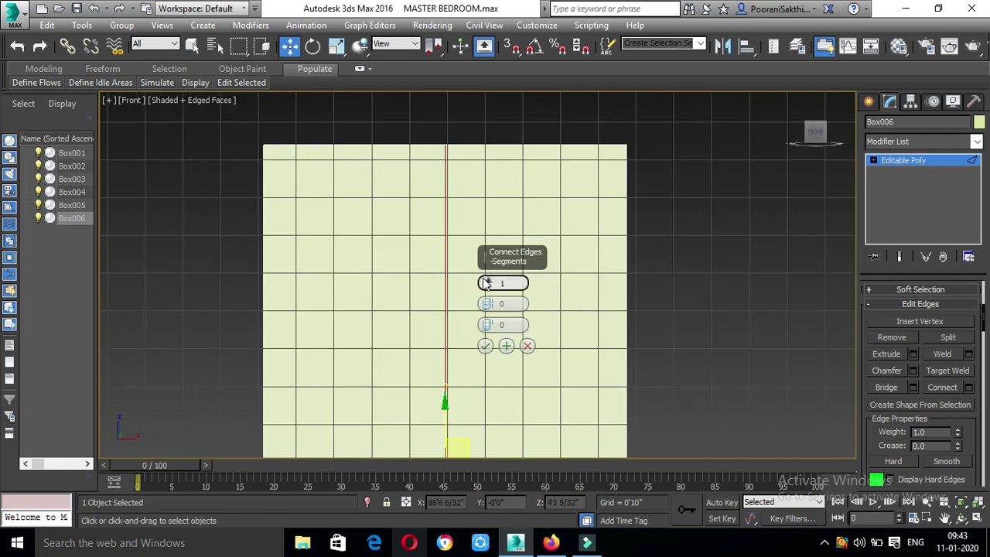
scroll(485, 283, up, 2)
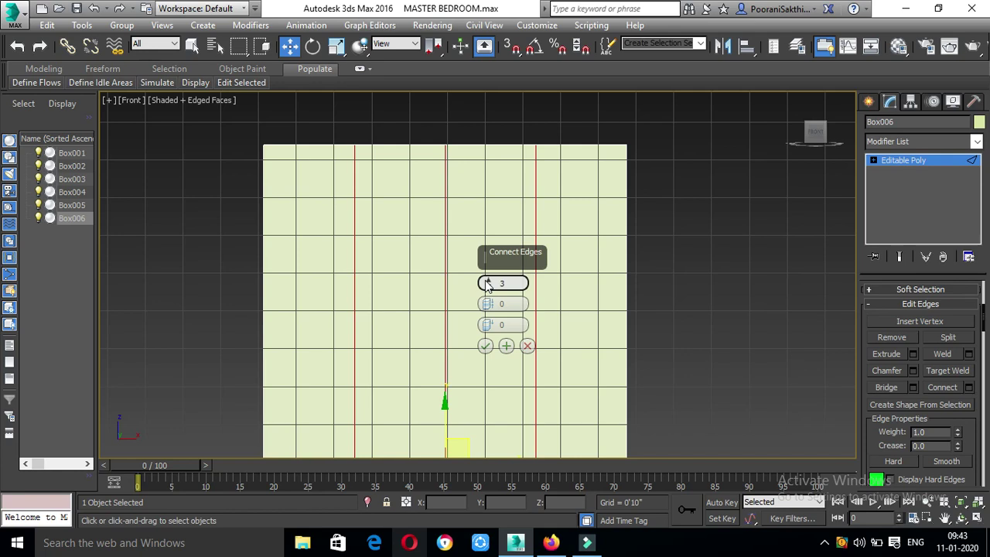
click(484, 345)
- Examine the panel's vertical divisions from the front and from an angled view
scroll(541, 300, down, 3)
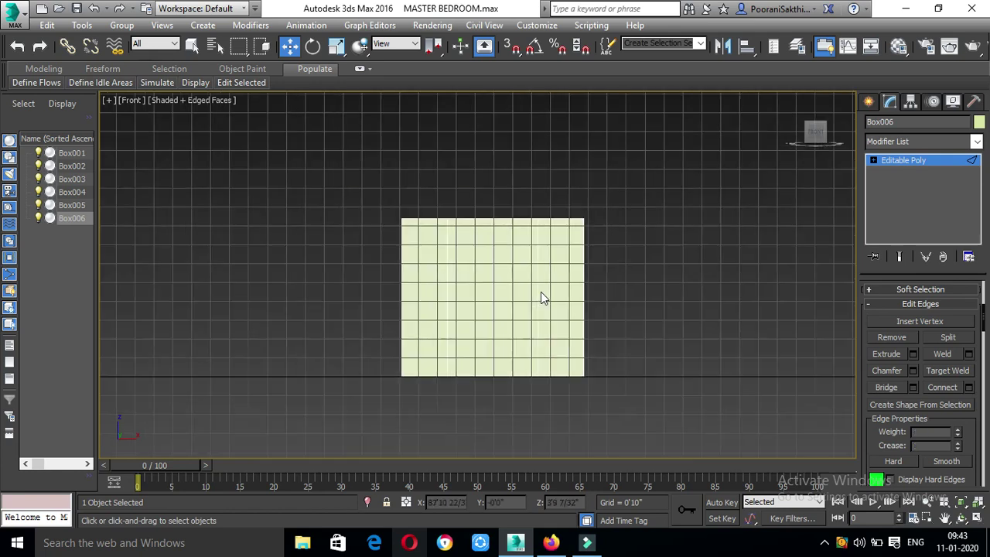
alt+middle_drag(429, 283, 541, 302)
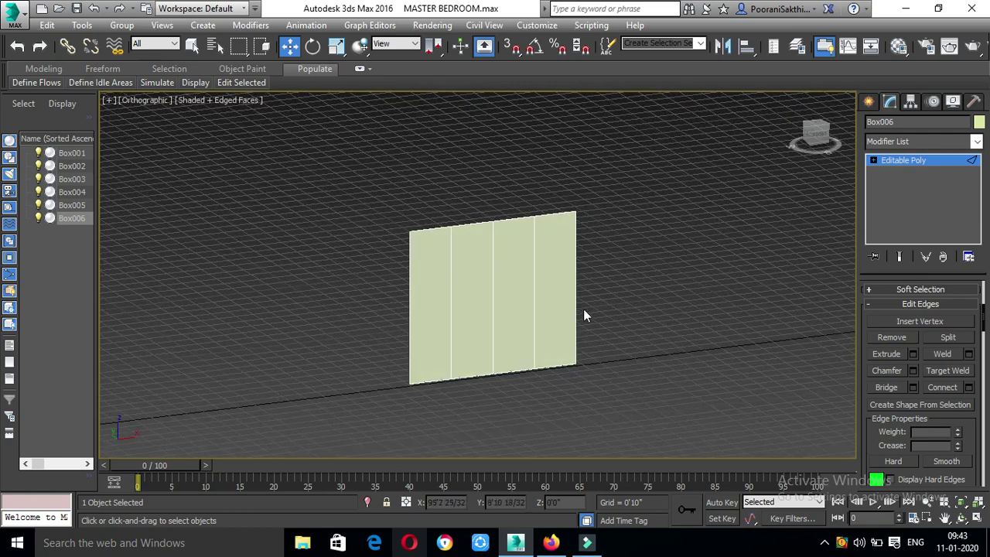
click(824, 137)
scroll(603, 284, up, 3)
scroll(498, 275, down, 3)
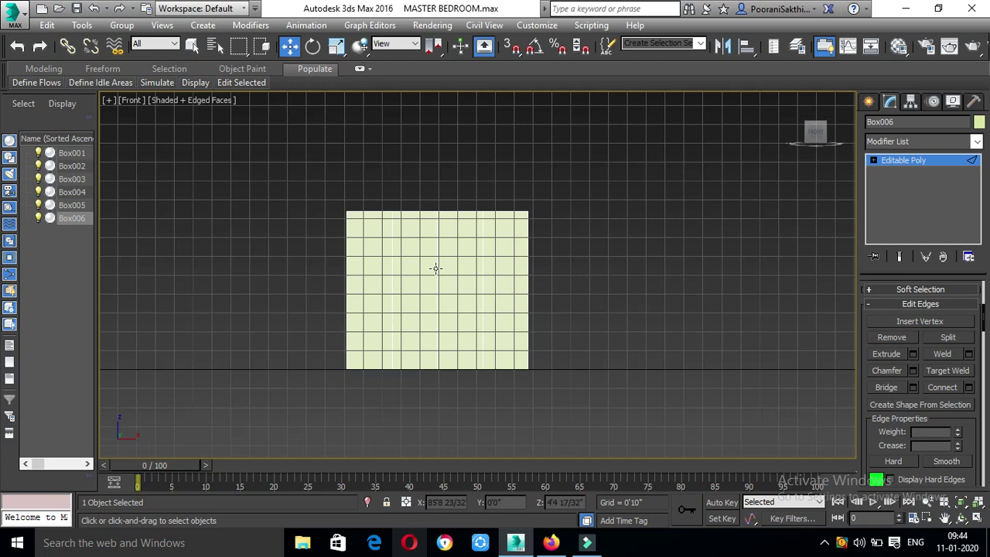
alt+middle_drag(482, 281, 515, 309)
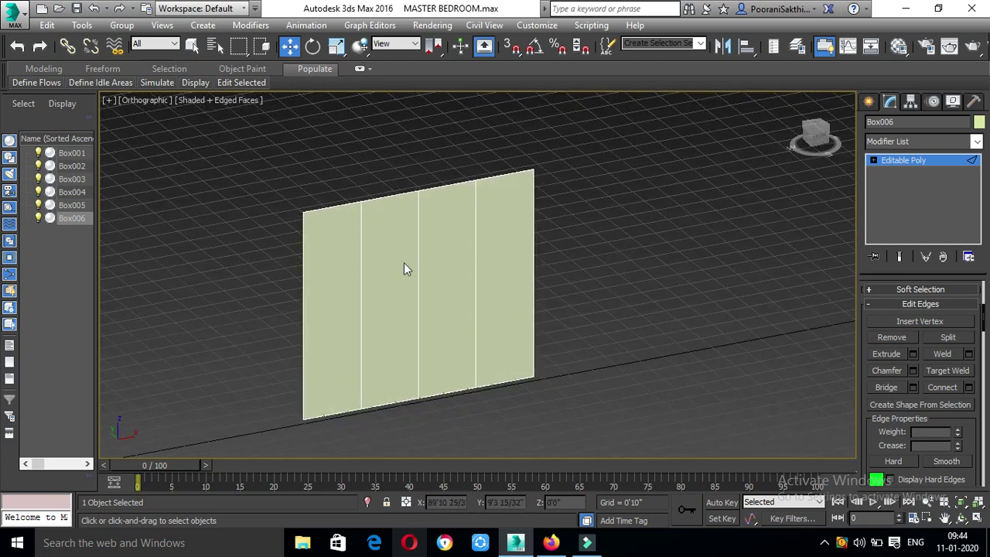
scroll(463, 192, up, 2)
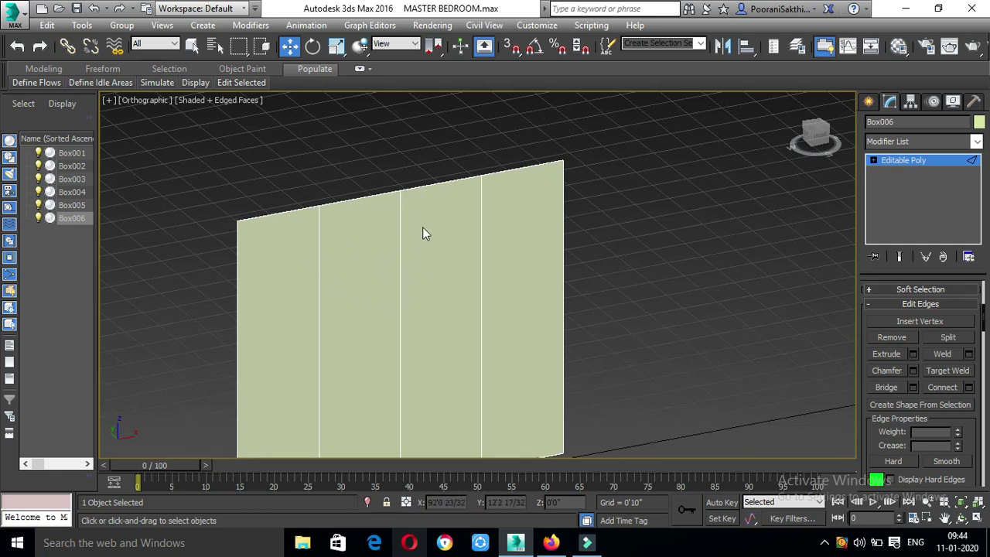
- Extrude the front polygon of the panel's rightmost vertical strip by 1'0" and deselect it
scroll(435, 230, down, 2)
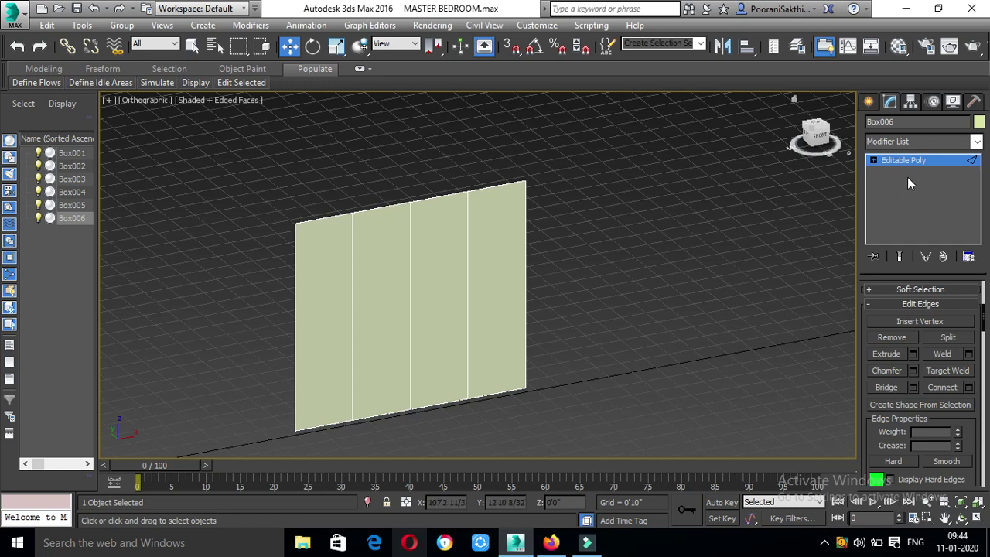
click(917, 160)
click(936, 306)
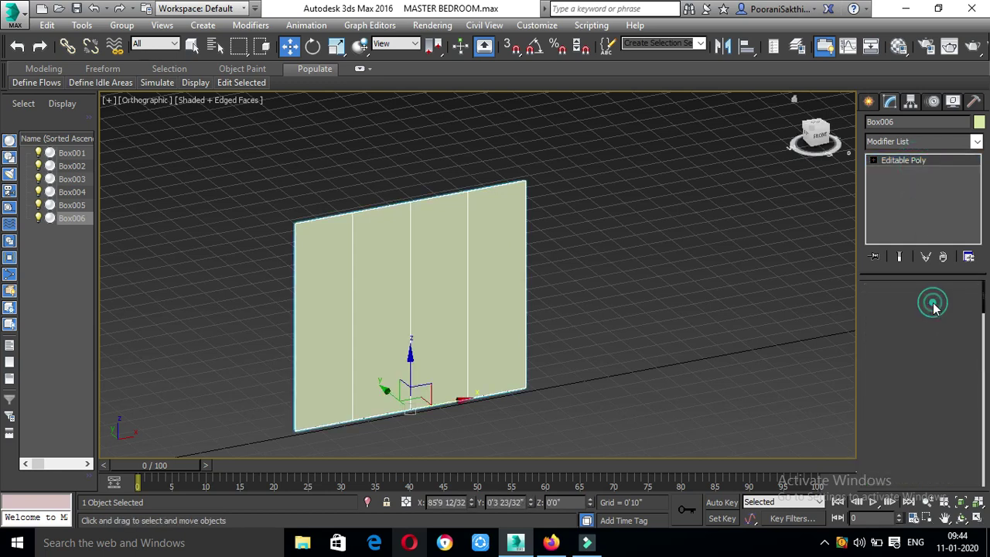
click(504, 269)
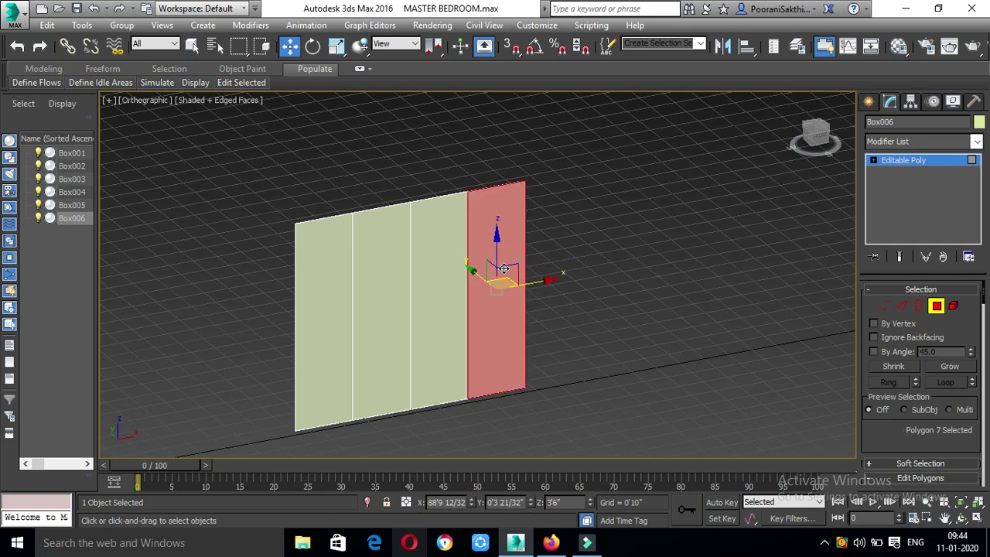
scroll(884, 438, down, 3)
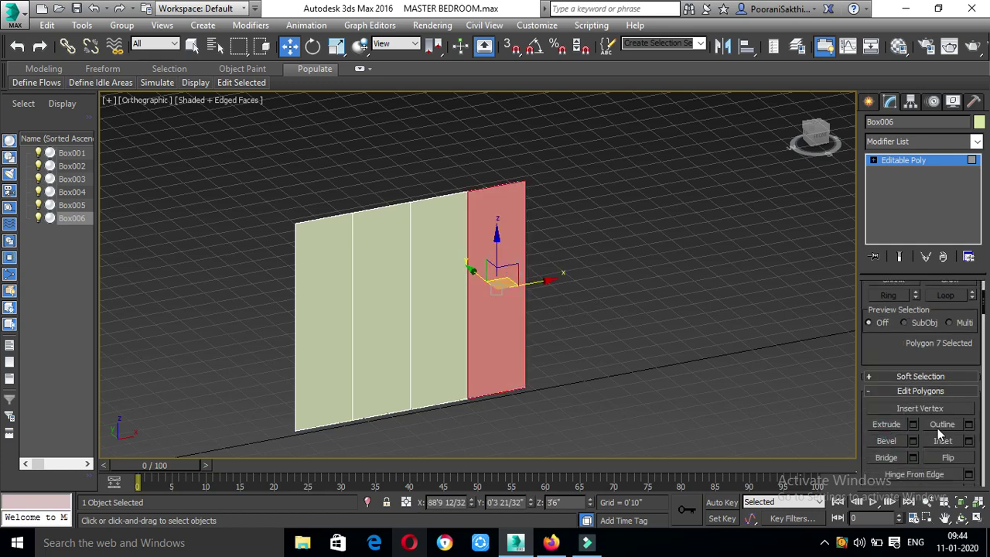
click(913, 425)
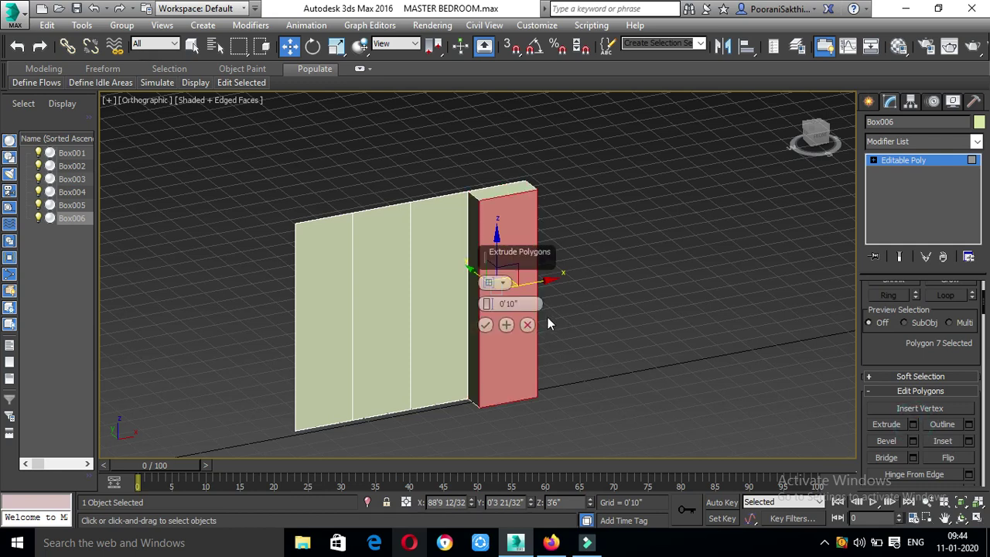
double_click(533, 303)
text(1'0')
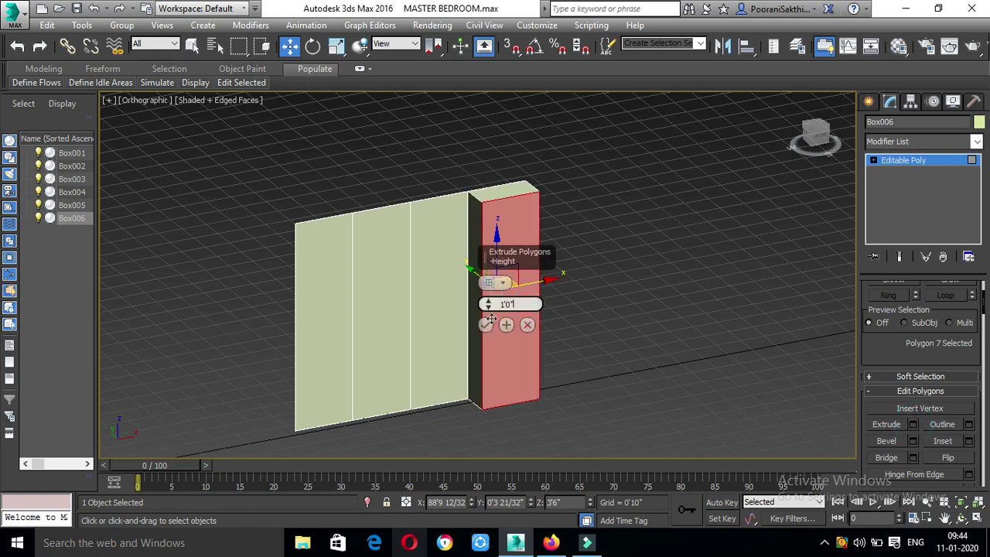
key(Return)
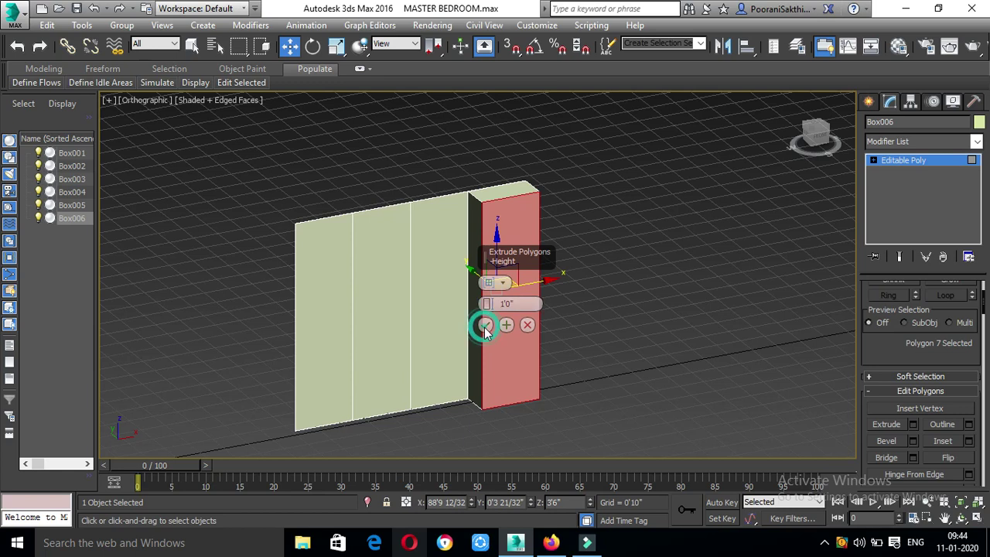
click(484, 325)
click(610, 256)
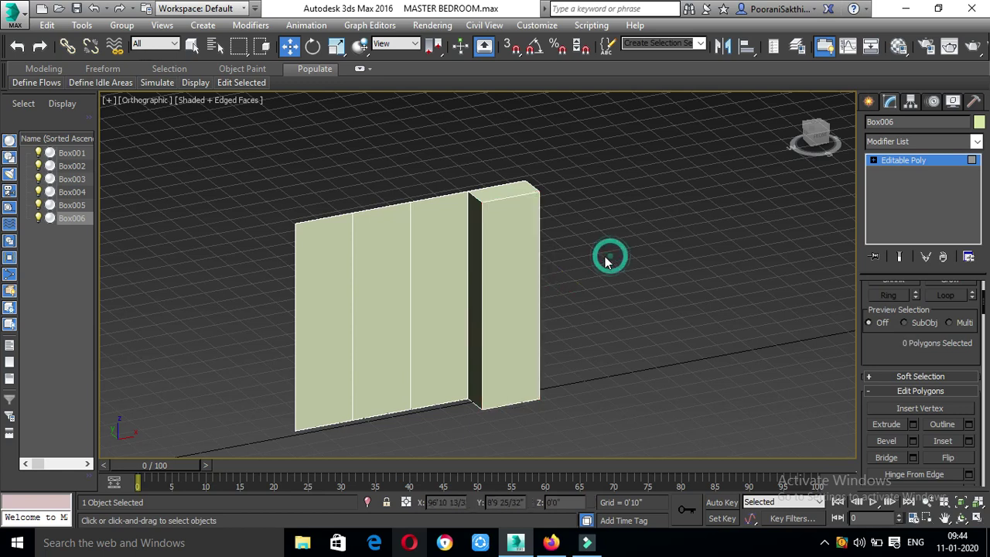
- In the front view, connect the two vertical edges of the extruded rightmost strip with 3 segments
scroll(502, 239, up, 2)
scroll(498, 185, down, 2)
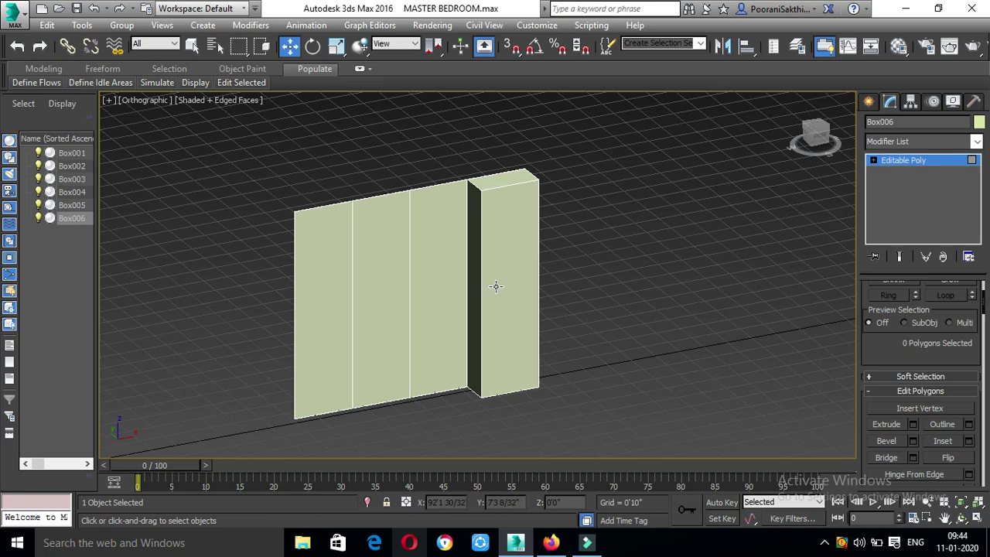
drag(826, 137, 824, 139)
click(824, 139)
click(926, 159)
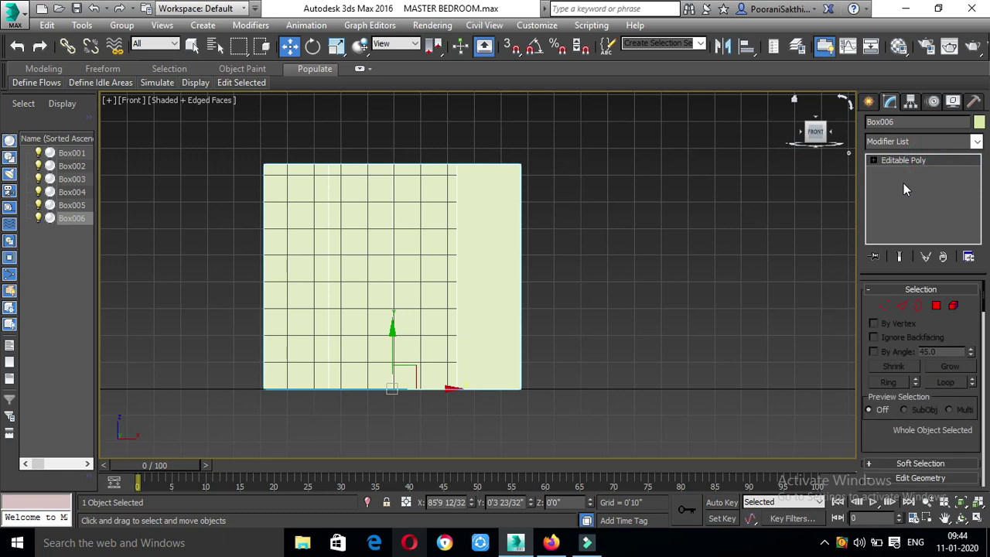
click(903, 306)
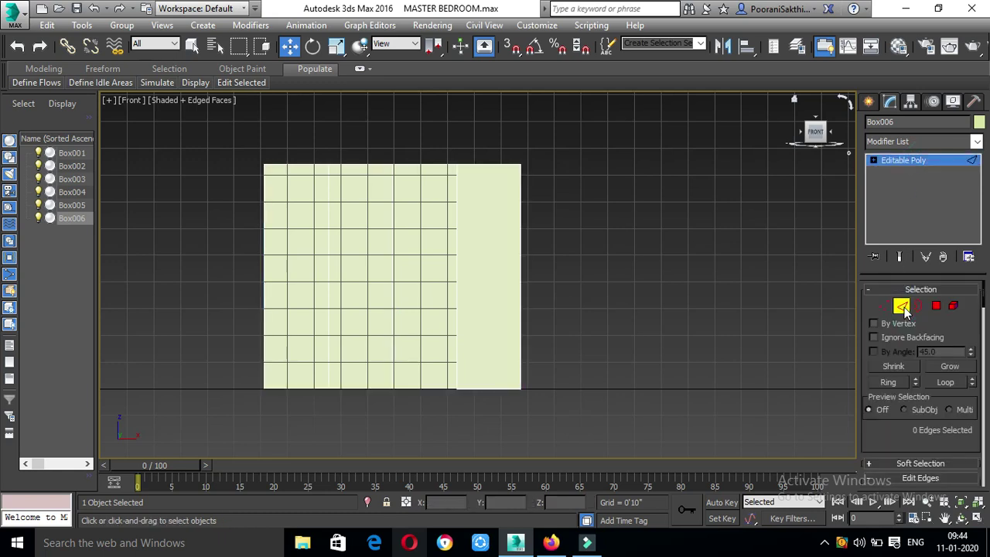
click(488, 389)
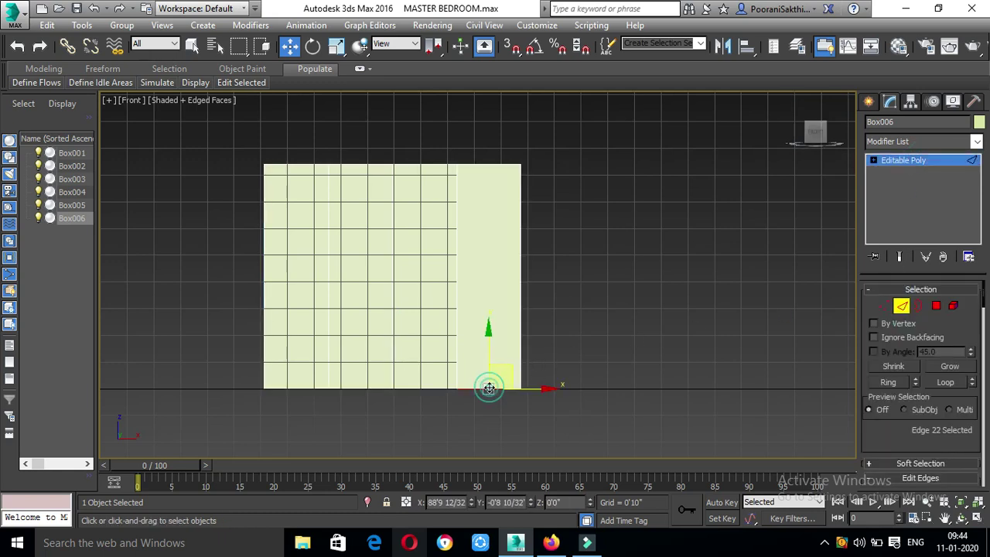
middle_drag(477, 286, 476, 318)
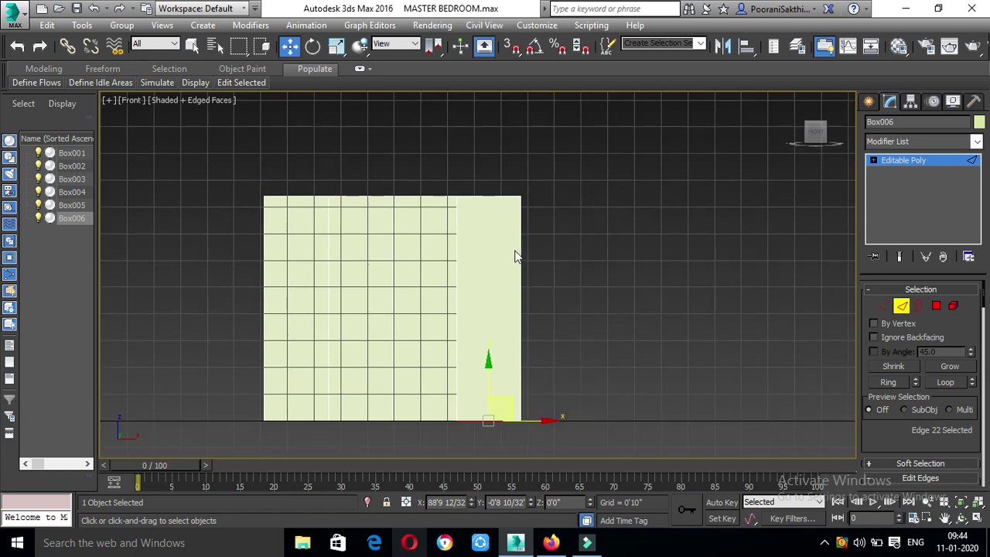
click(456, 243)
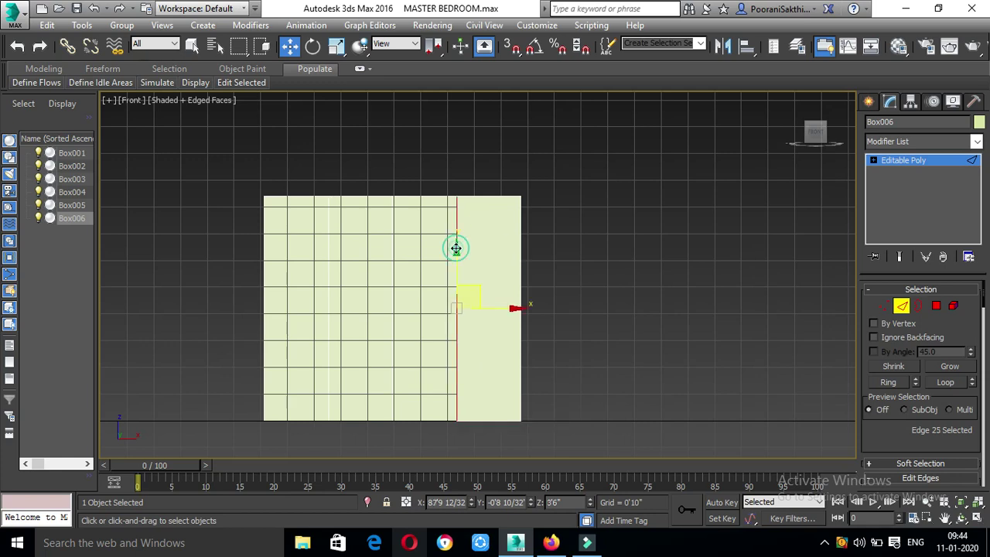
ctrl+click(520, 251)
scroll(882, 424, down, 4)
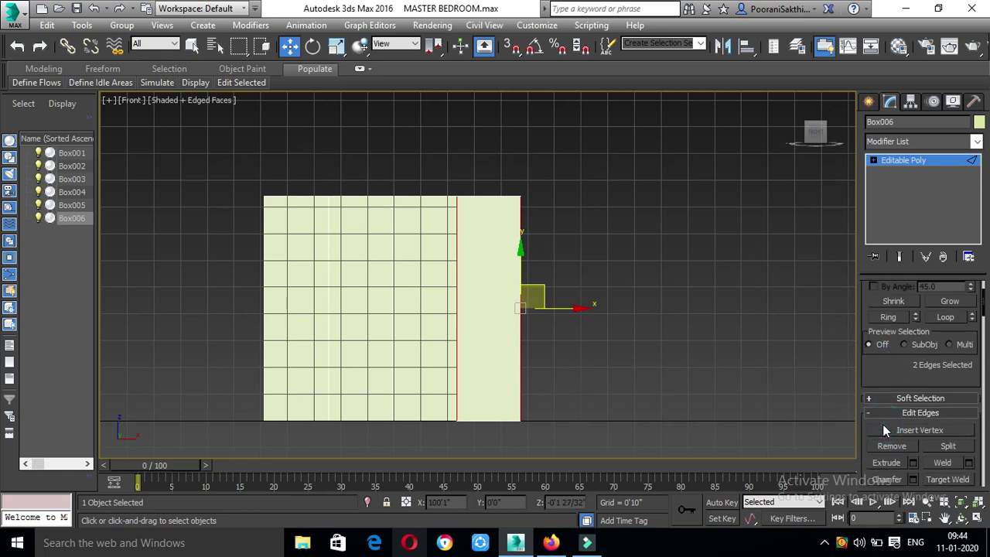
click(967, 475)
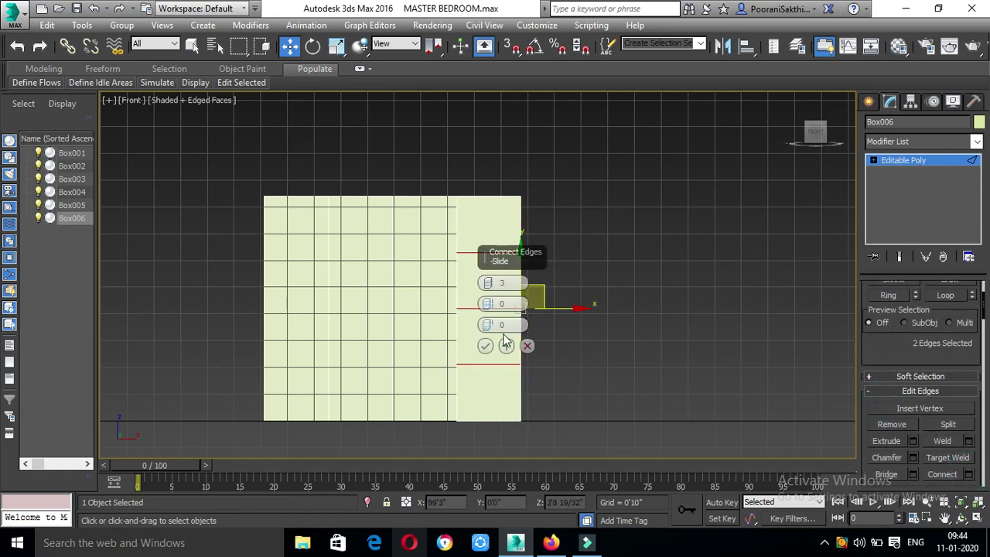
click(488, 284)
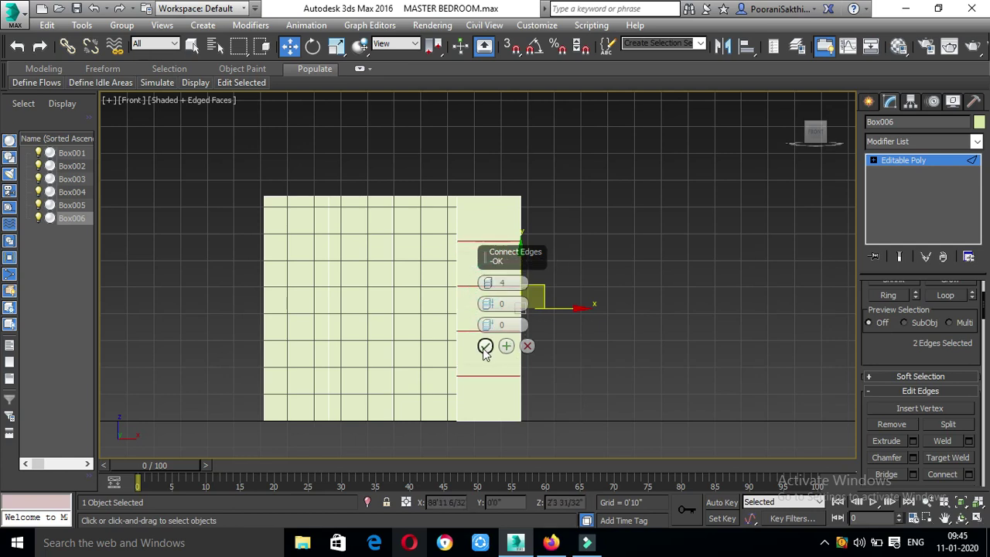
click(486, 285)
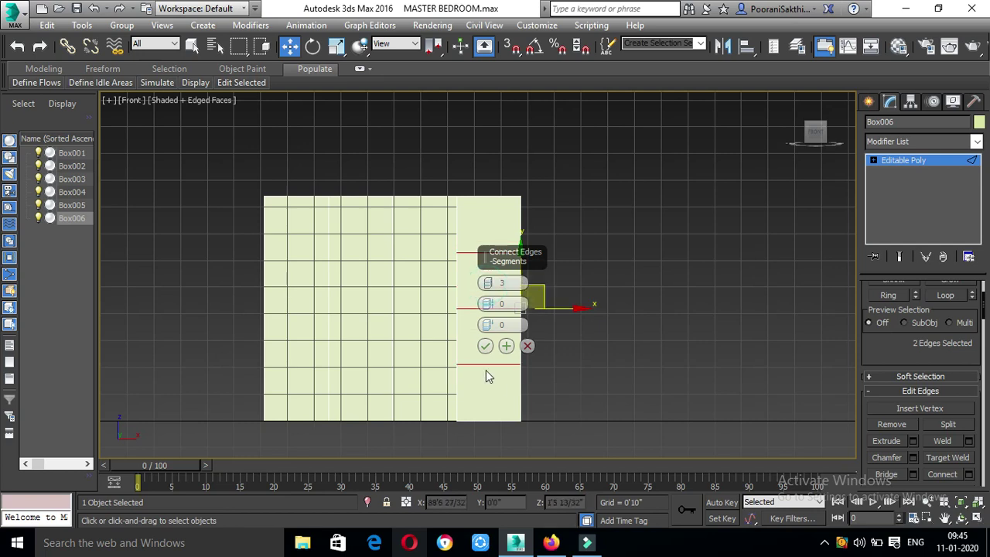
click(485, 345)
click(654, 314)
- Raise the uppermost horizontal dividing edge on the extruded strip by about 5"
click(492, 253)
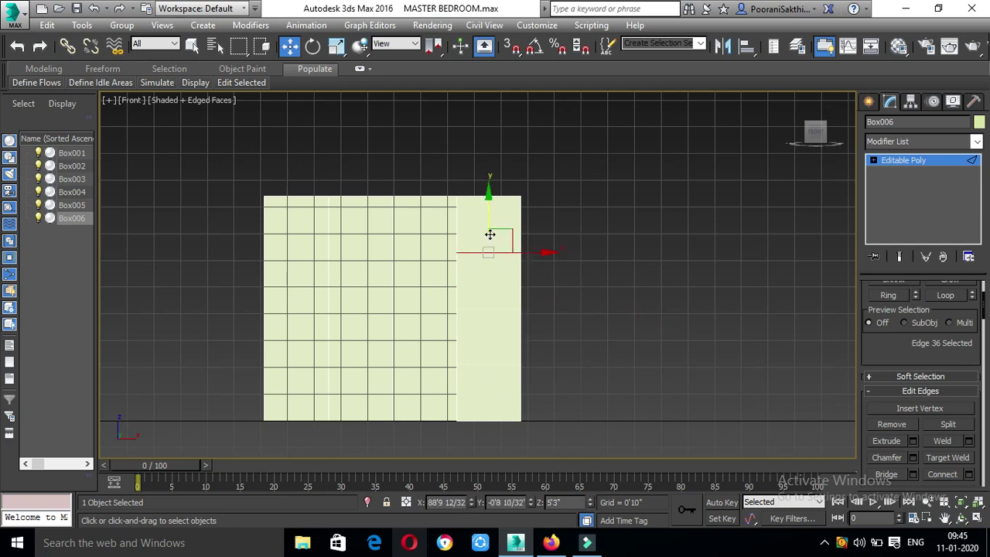
drag(490, 231, 491, 217)
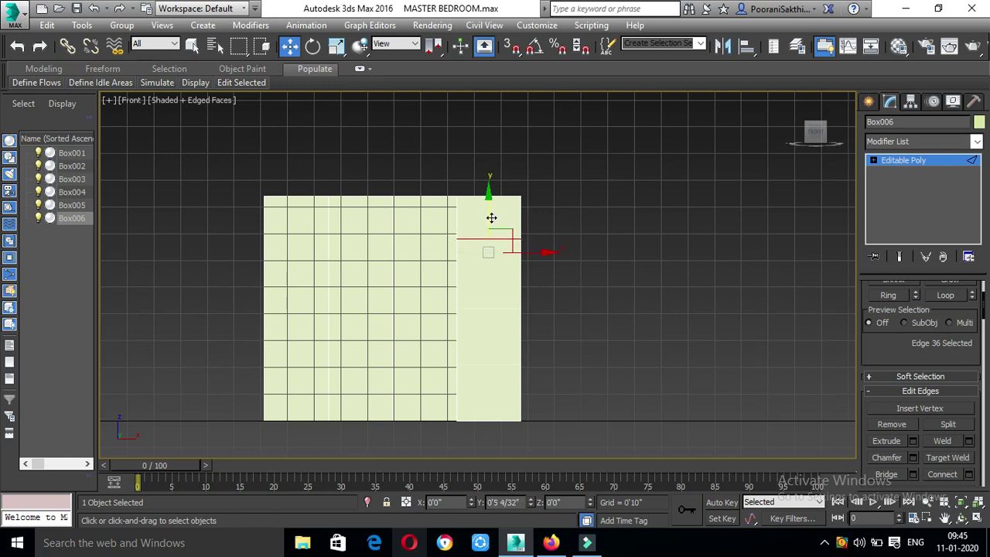
click(630, 300)
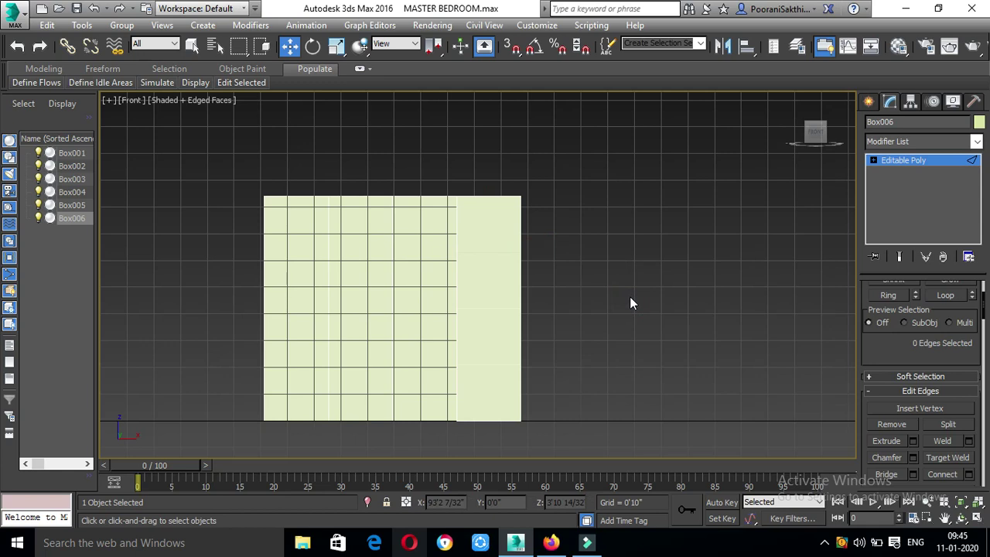
key(ctrl+z)
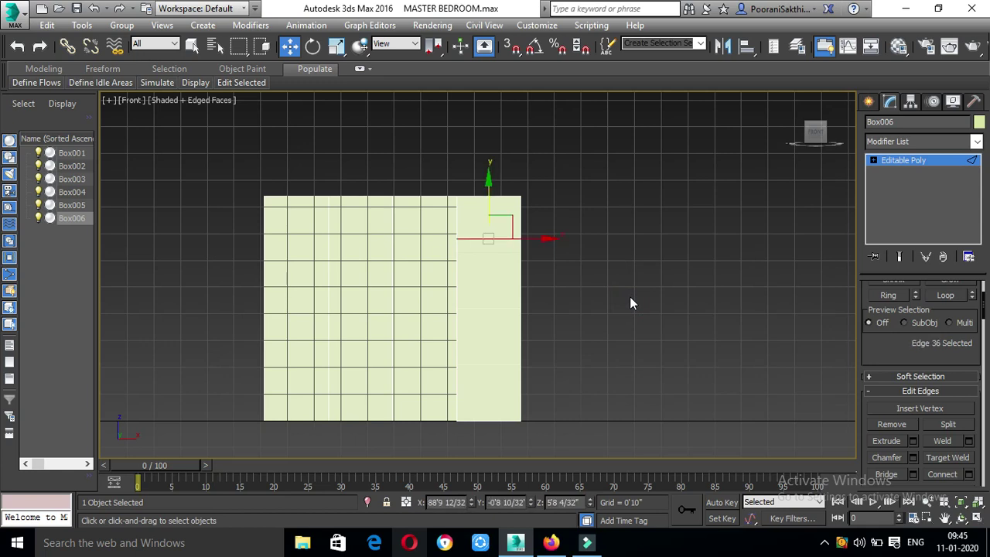
click(868, 101)
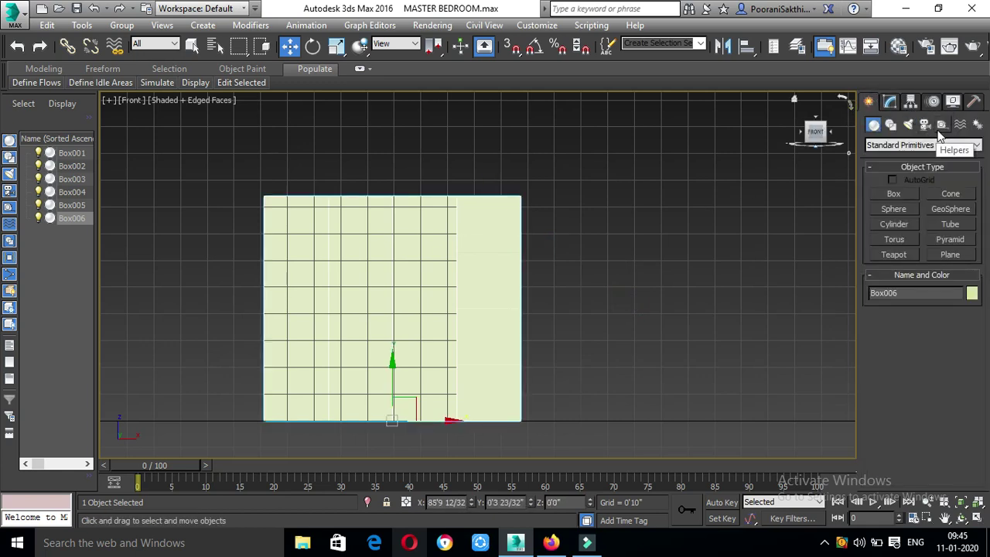
click(941, 125)
click(951, 256)
scroll(530, 224, up, 4)
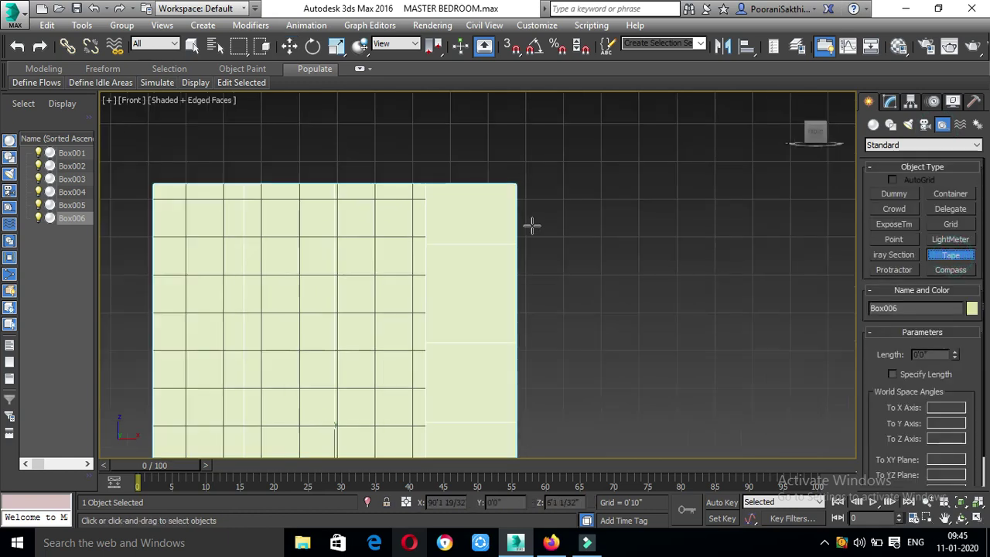
mouse_move(436, 247)
mouse_down()
mouse_move(422, 160)
mouse_move(454, 110)
mouse_move(537, 131)
mouse_up()
right_click(538, 131)
- Switch the viewport to Wireframe display and view the panel's divisions from an angle
click(213, 104)
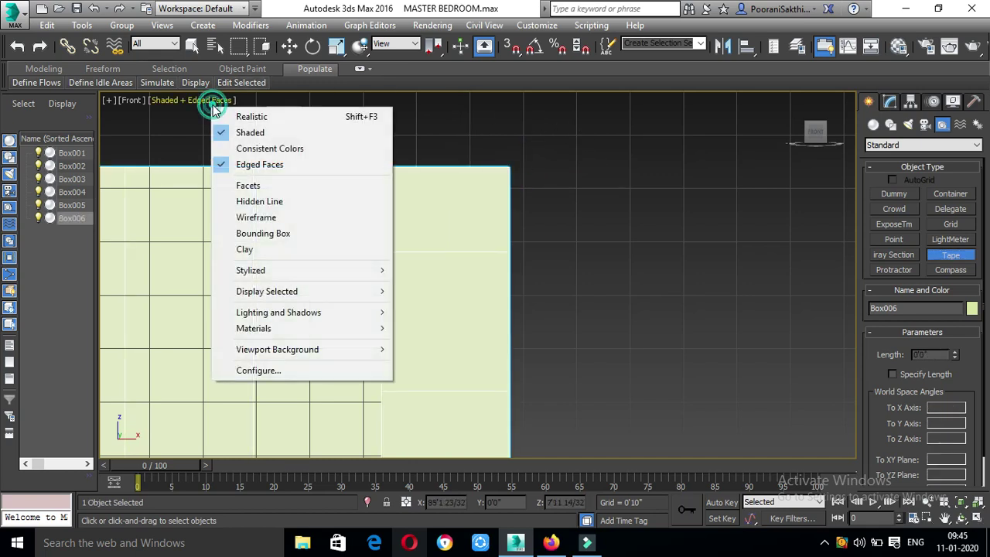
click(262, 216)
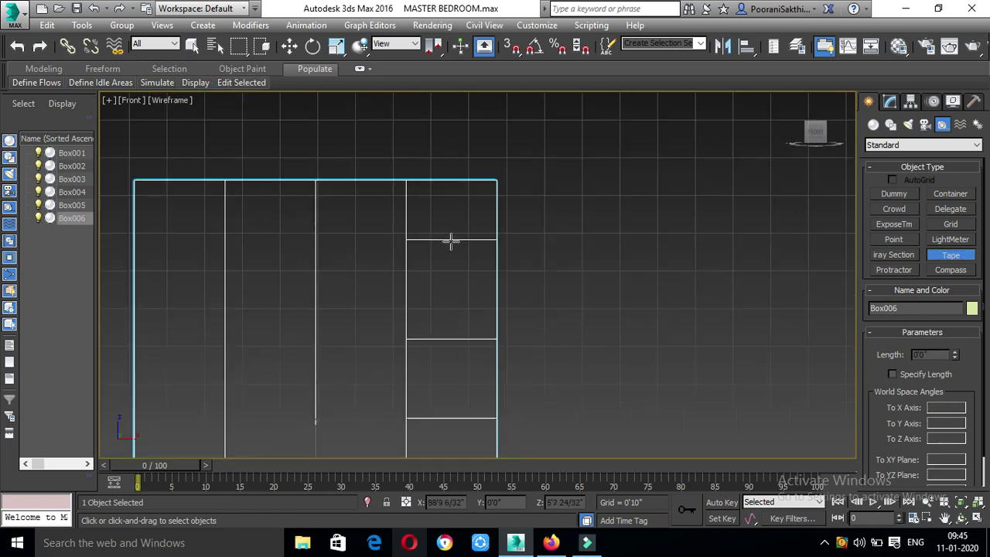
scroll(450, 242, down, 2)
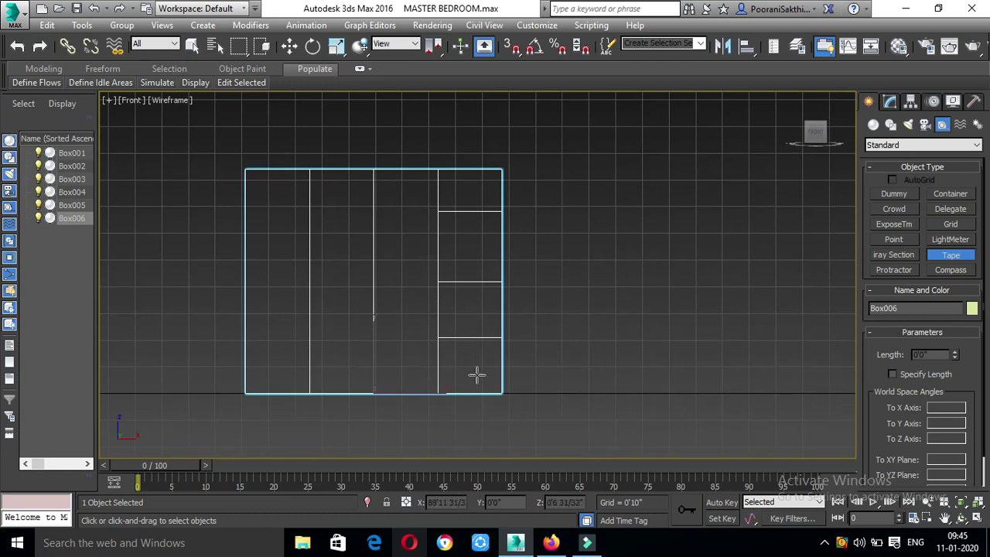
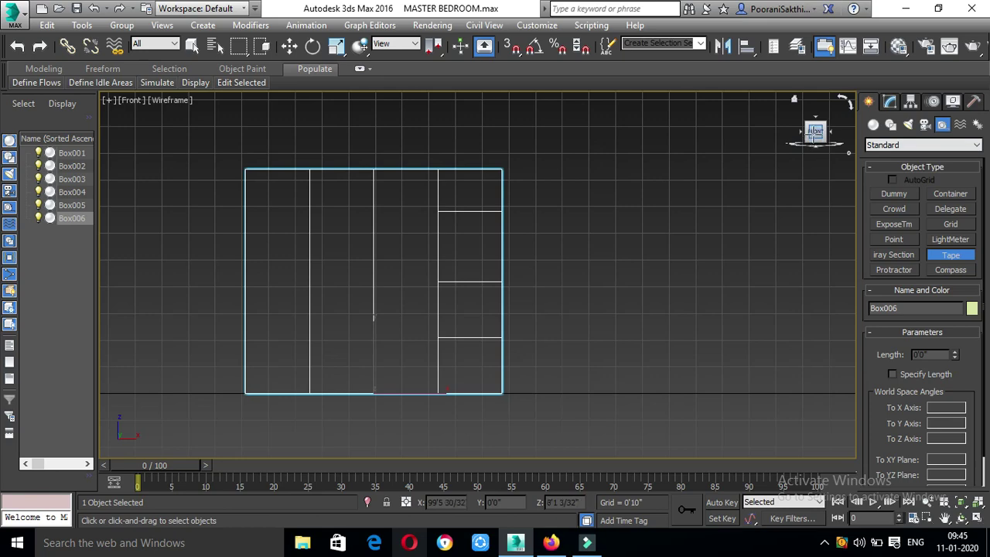
drag(815, 131, 417, 380)
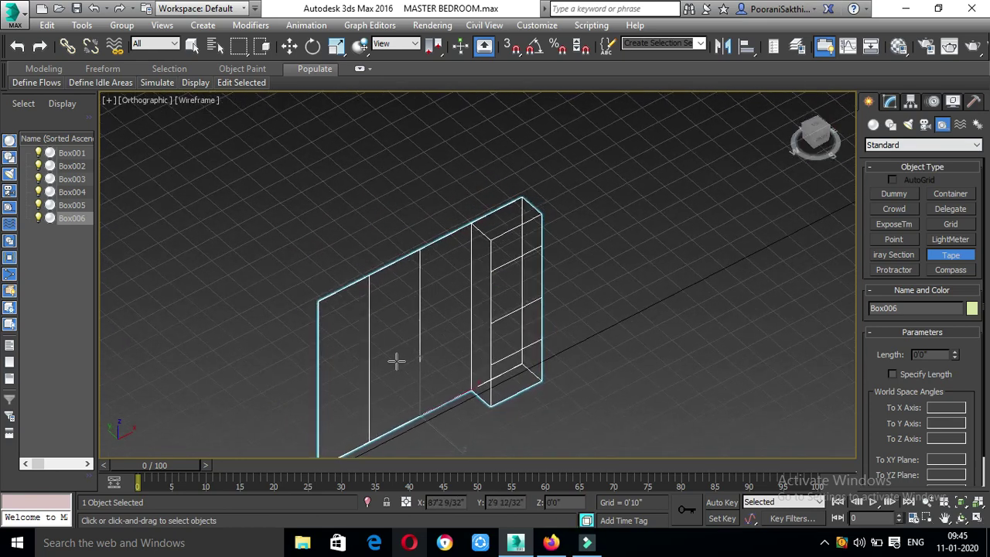
drag(818, 138, 897, 108)
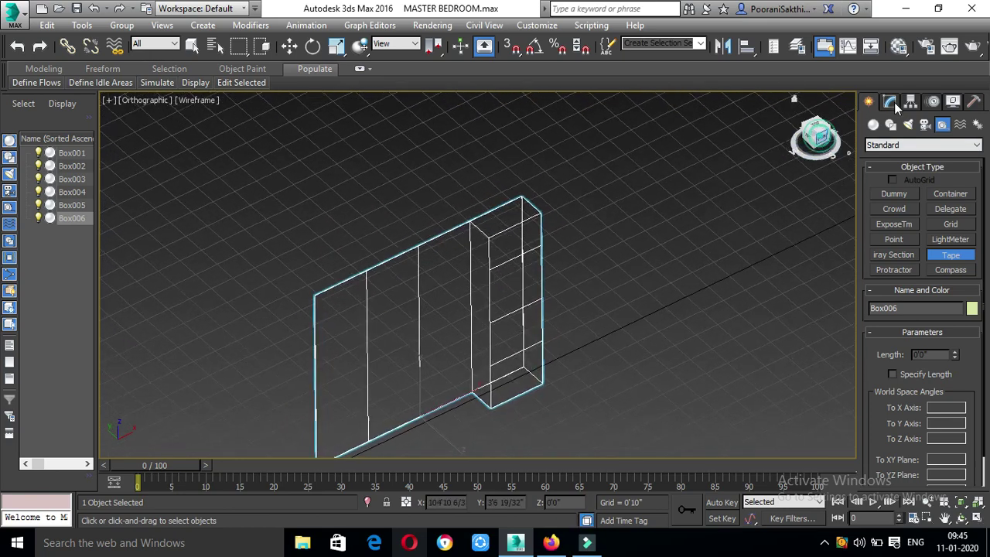
- Extrude the front polygon of the vertical strip beside the rightmost one by 1'0"
key(f)
key(w)
click(889, 101)
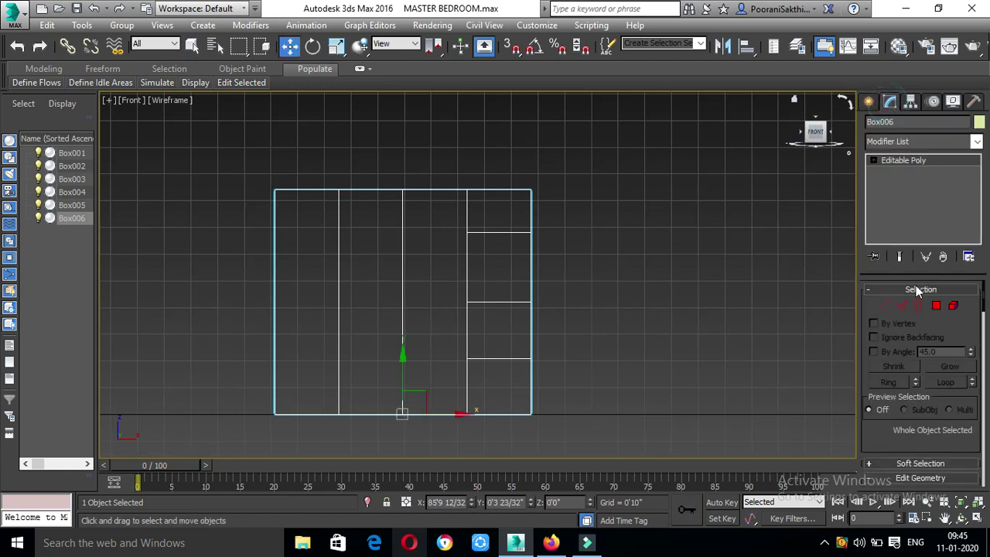
click(934, 305)
click(438, 275)
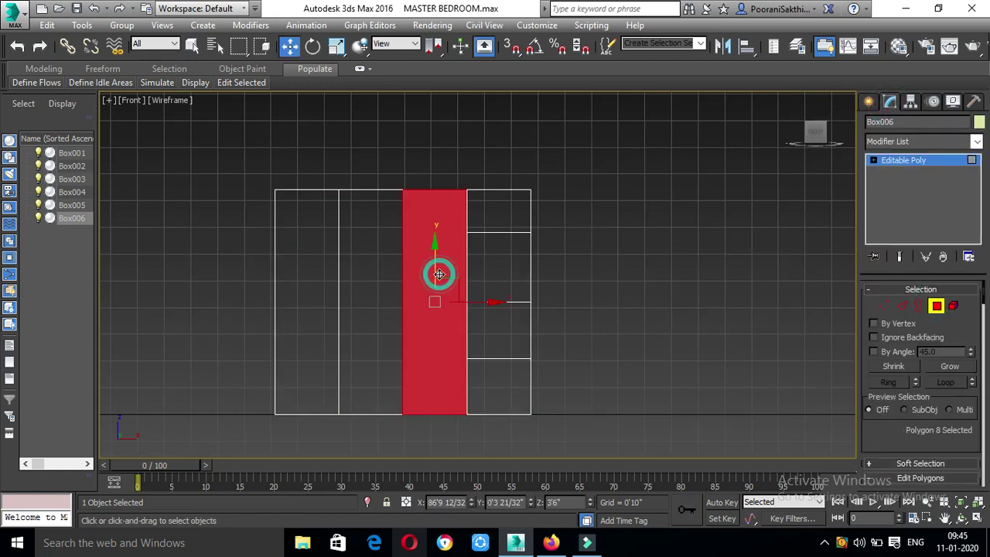
click(881, 428)
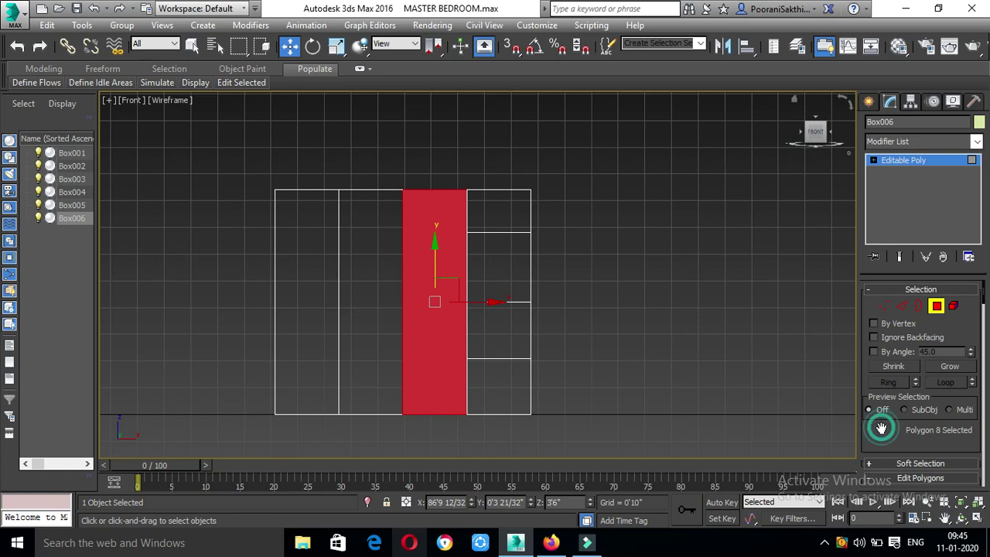
scroll(881, 428, down, 3)
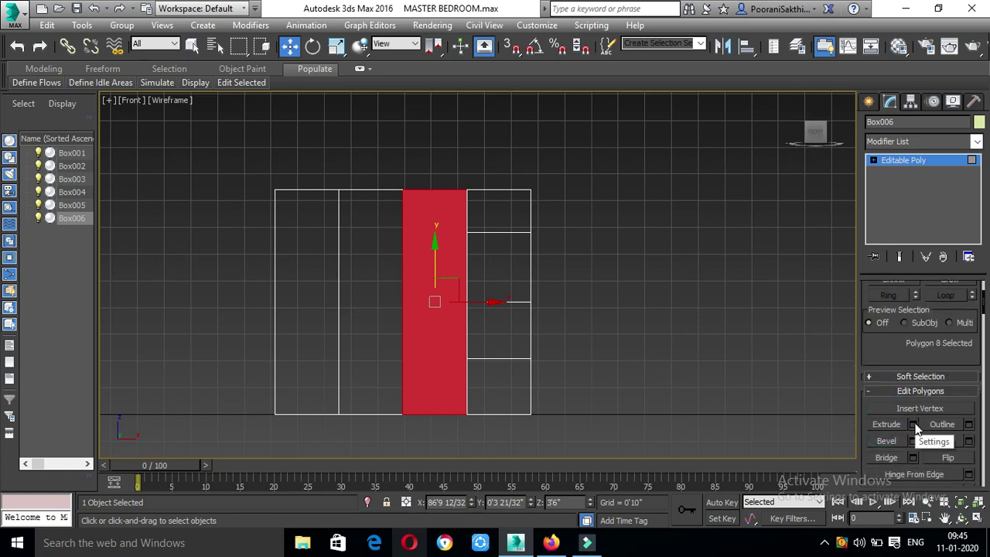
click(913, 424)
drag(815, 134, 809, 144)
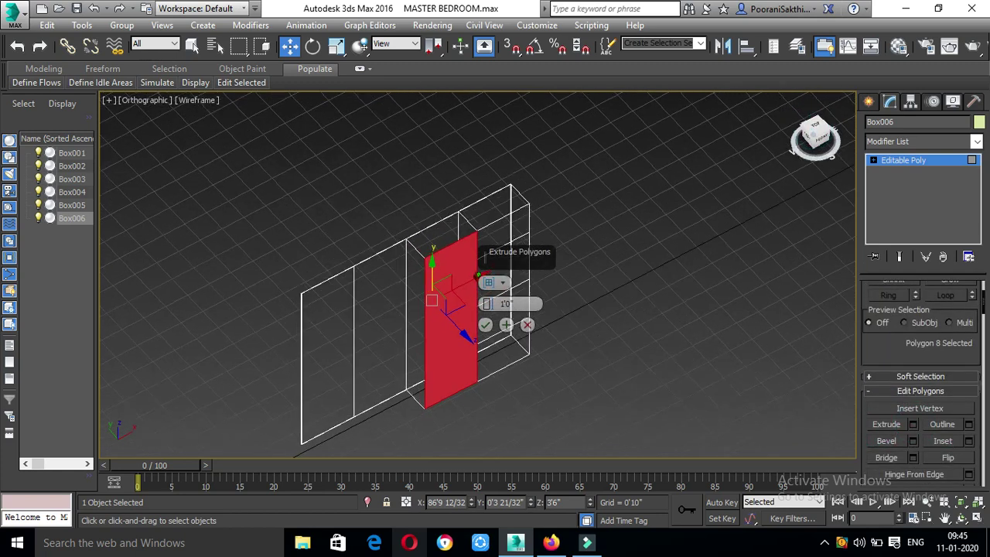
click(484, 324)
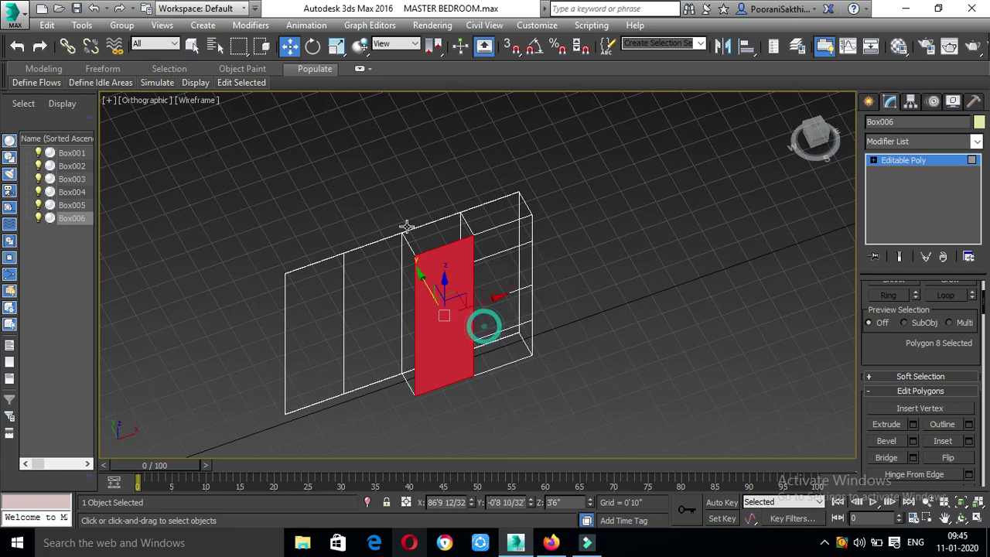
- Switch the viewport display to Shaded with Edged Faces
click(200, 100)
click(232, 128)
scroll(559, 248, up, 4)
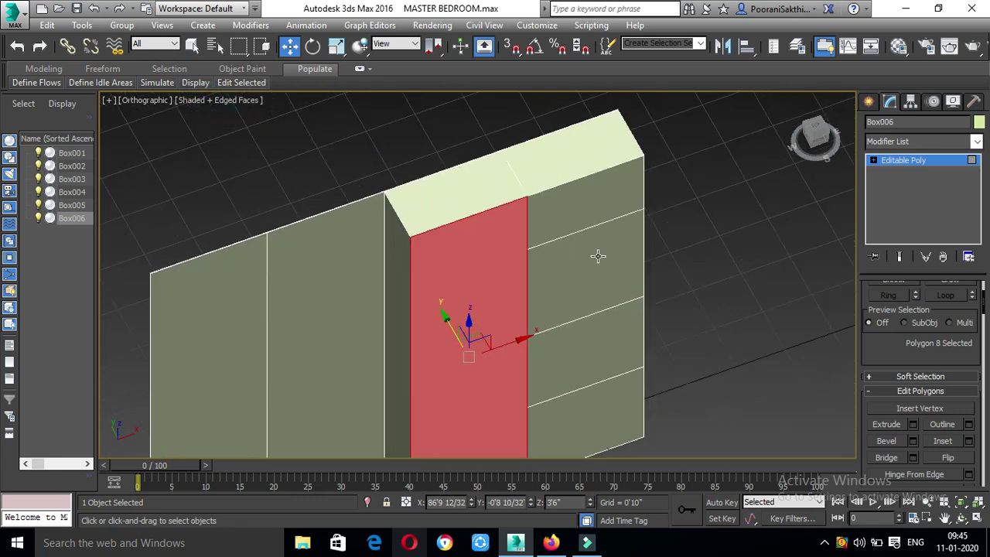
scroll(597, 256, down, 4)
- Select the four front polygons of the rightmost strip and start a 0'1" inset on them
click(550, 200)
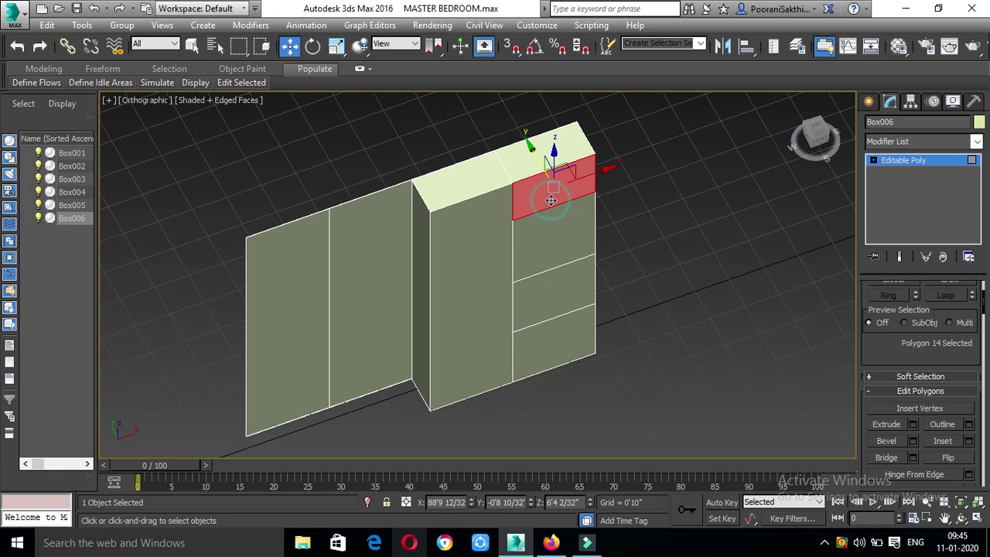
ctrl+click(561, 232)
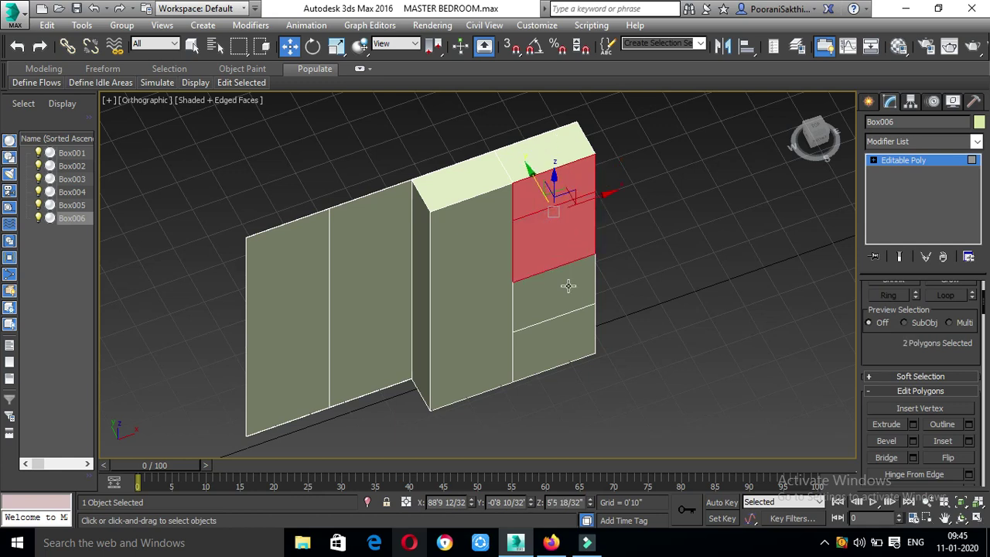
ctrl+click(568, 286)
ctrl+click(570, 343)
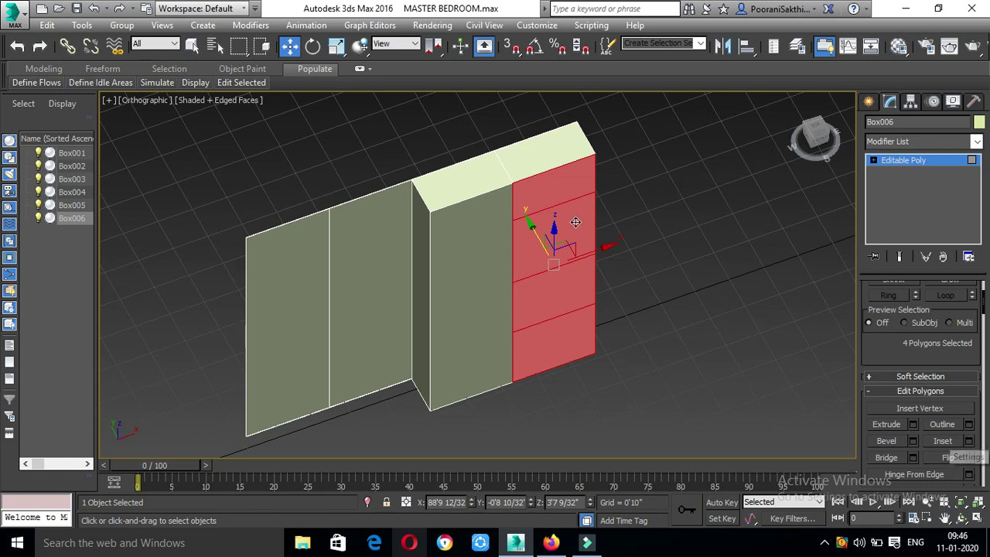
scroll(577, 218, up, 3)
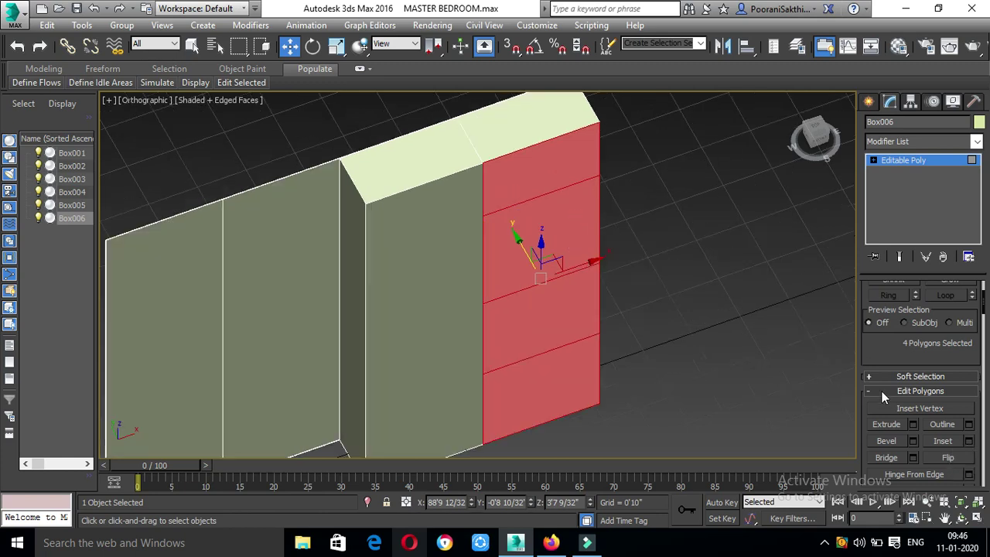
click(970, 442)
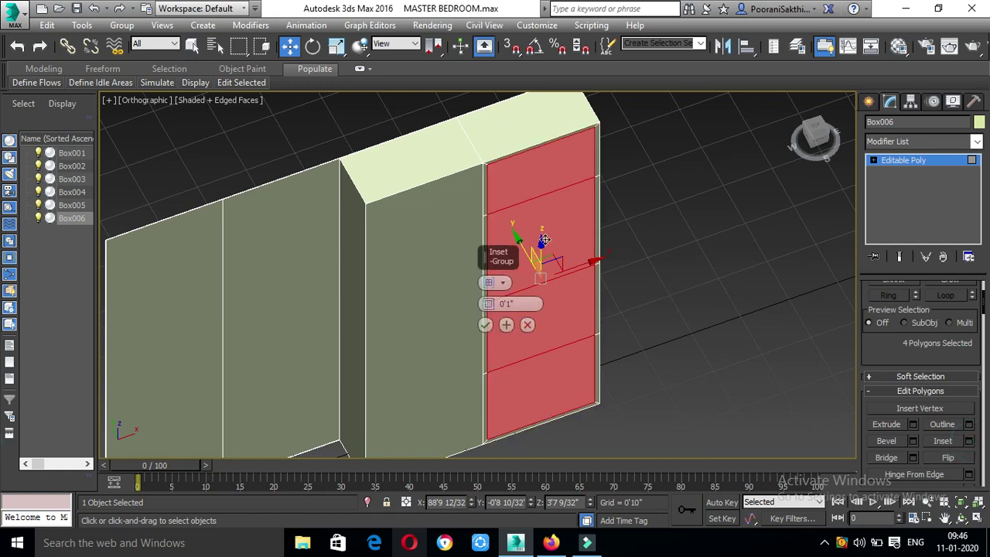
- Examine the inset preview around the rightmost strip's four polygons from the front and at an angle
click(818, 142)
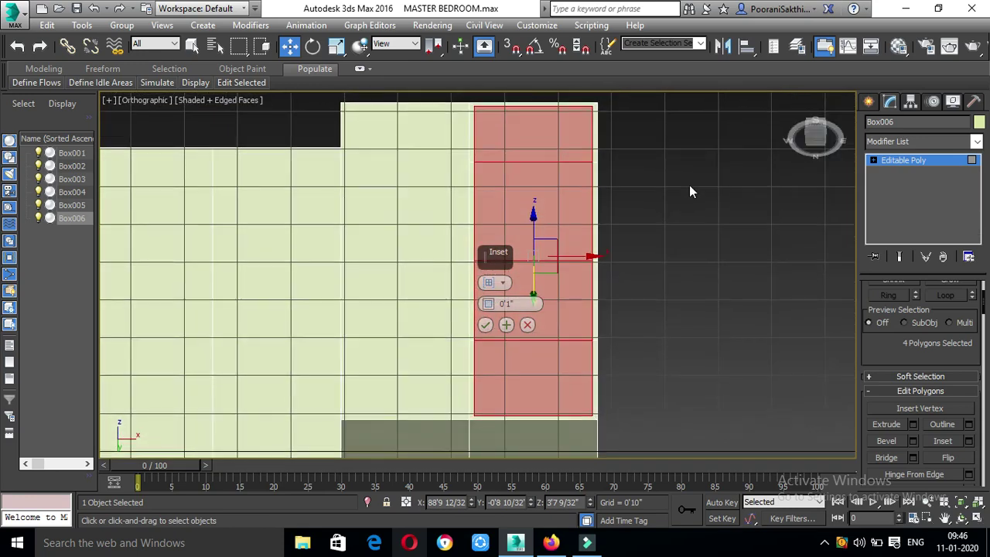
click(790, 135)
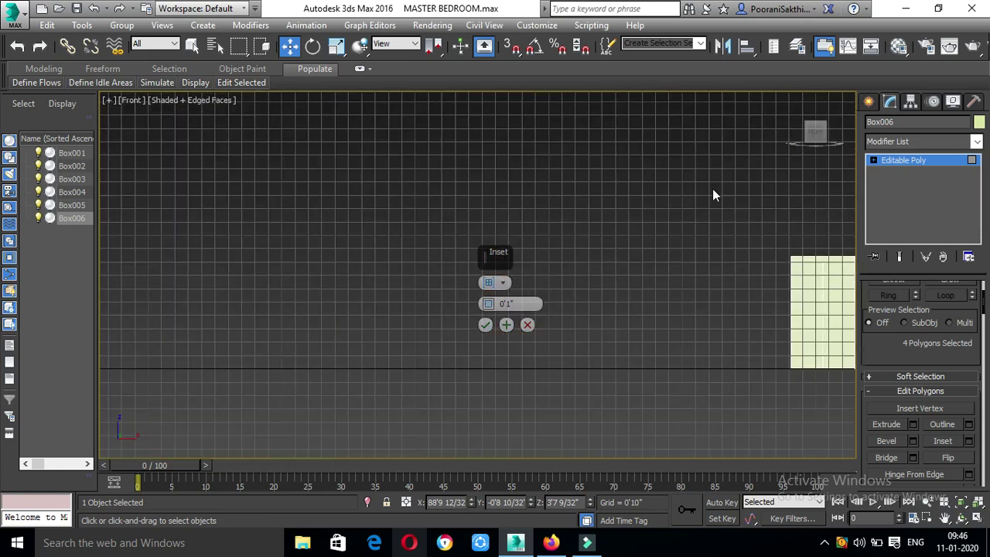
scroll(831, 266, up, 3)
scroll(832, 266, up, 5)
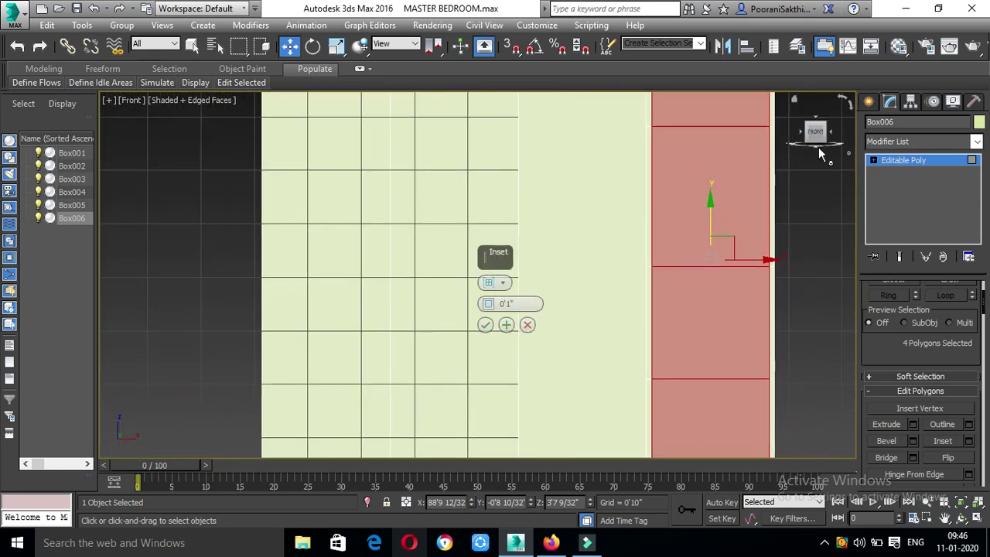
drag(818, 147, 814, 144)
scroll(477, 274, down, 3)
alt+middle_drag(477, 275, 616, 130)
scroll(539, 139, up, 6)
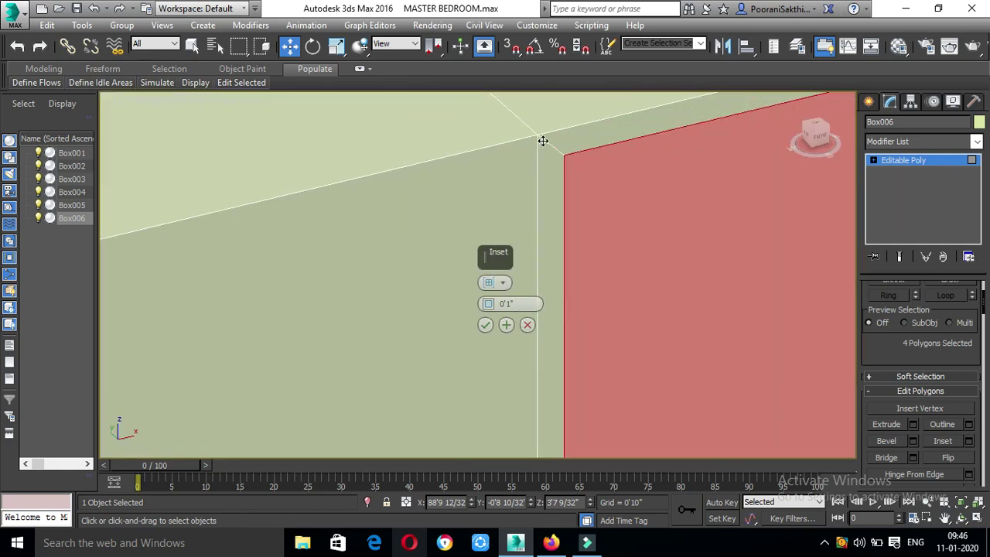
scroll(535, 138, down, 4)
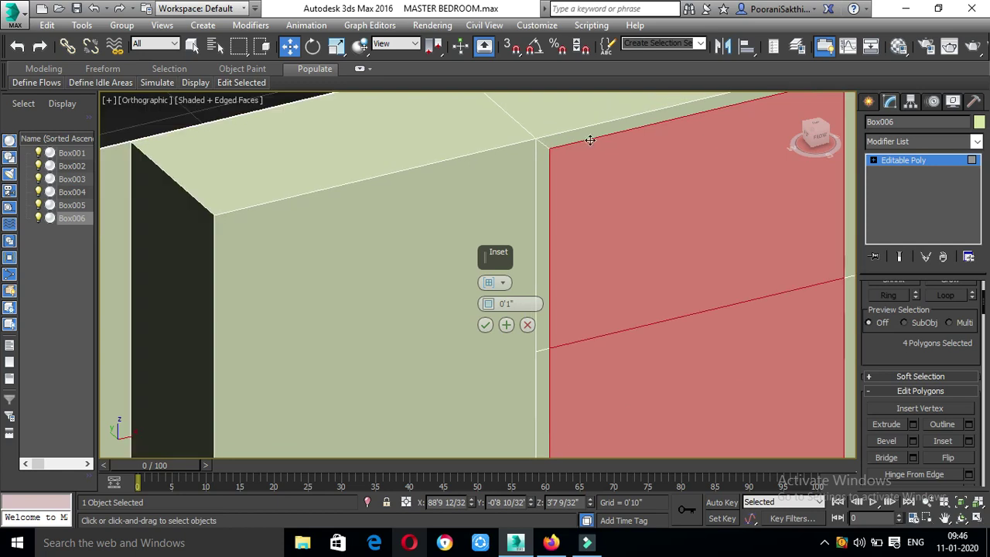
scroll(593, 162, down, 2)
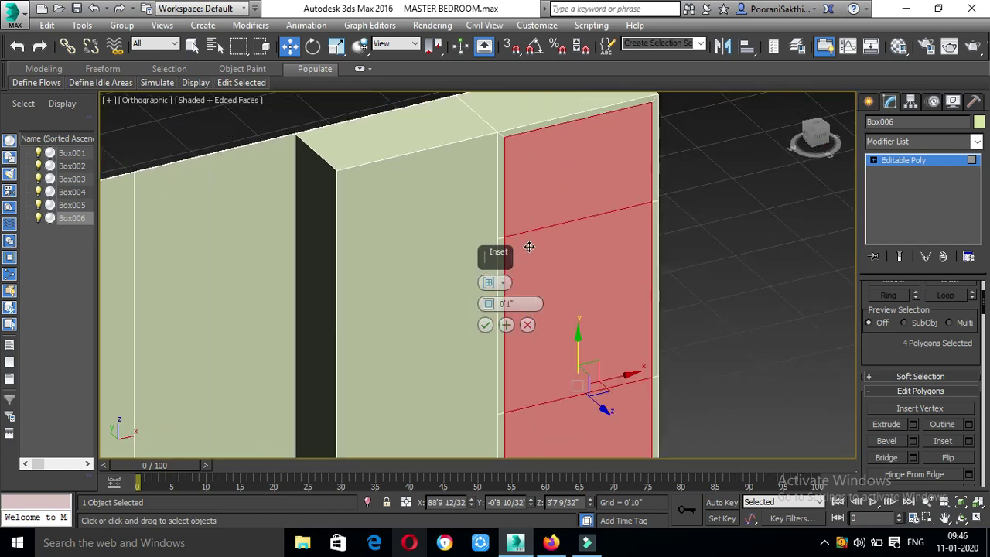
scroll(583, 185, down, 2)
scroll(581, 177, down, 2)
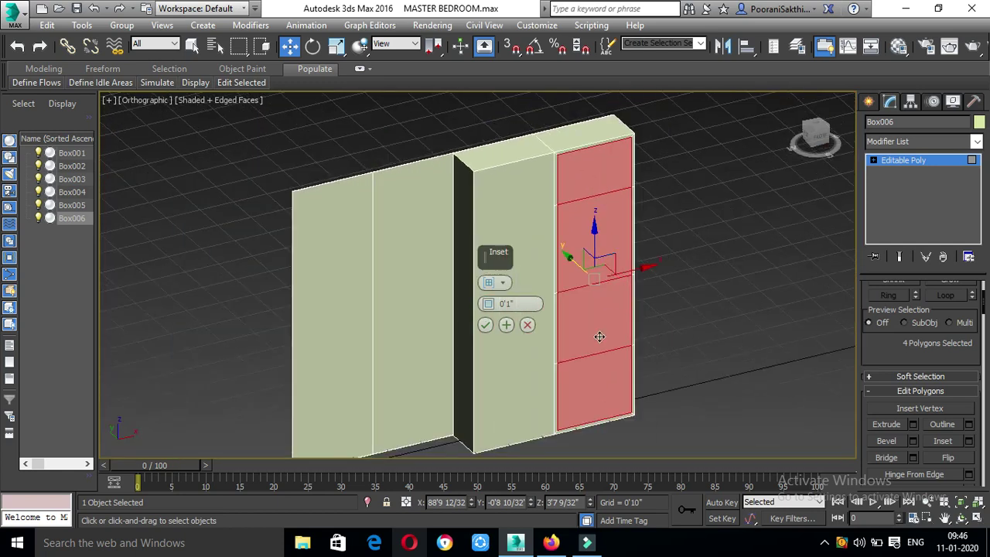
- Set the inset type to By Polygon and apply the 0'1" inset to the four polygons
click(503, 283)
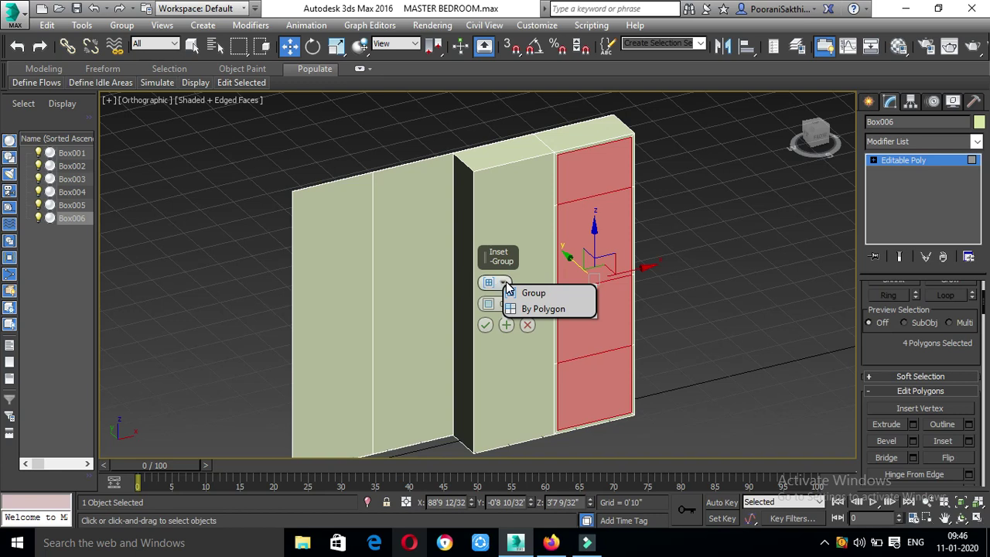
click(556, 309)
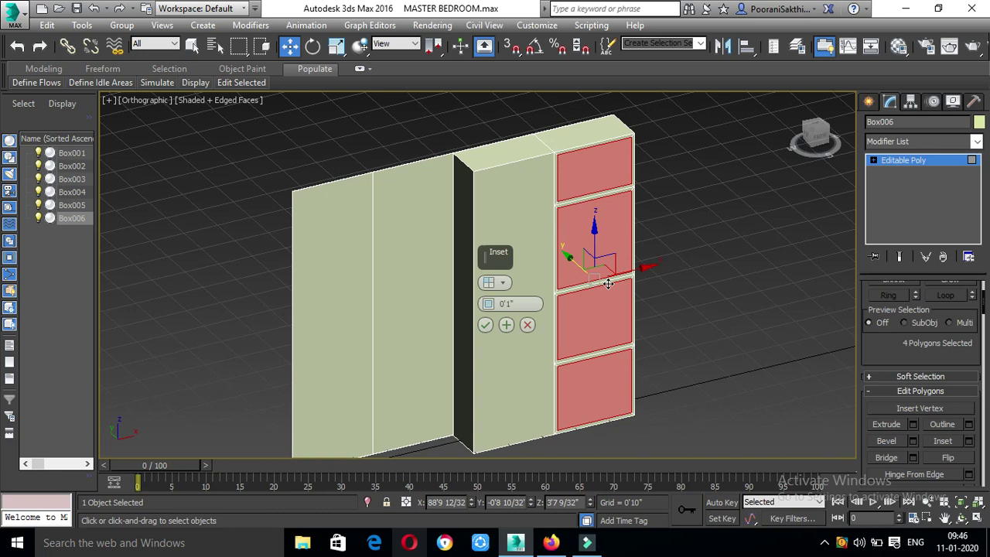
click(485, 325)
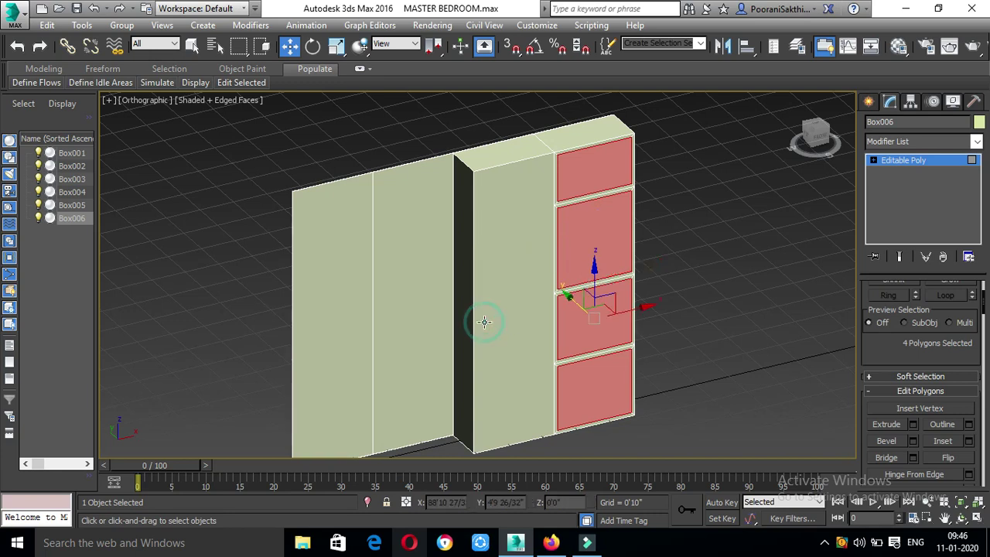
- Extrude the four inset polygons by -1'0" to recess them as open shelves, and deselect them
click(913, 423)
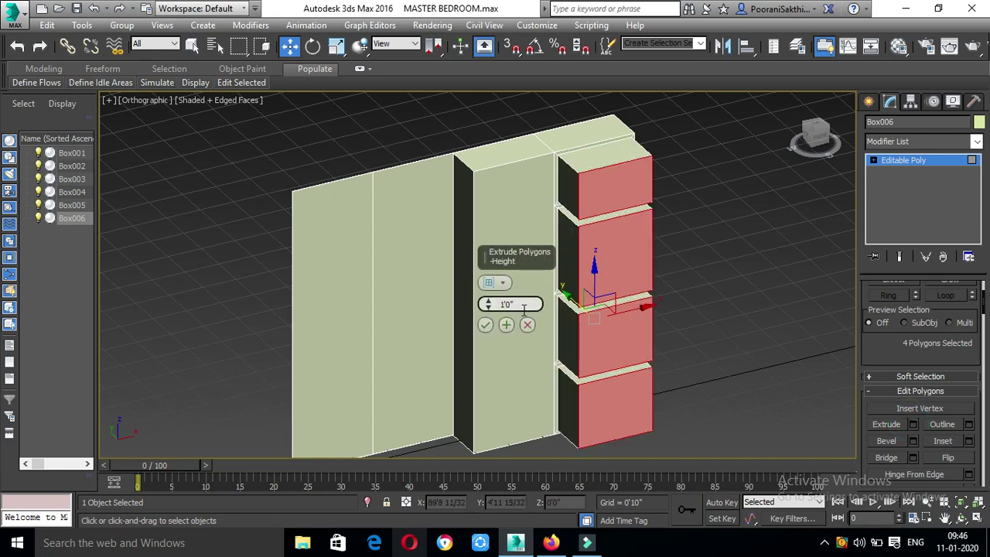
text(-1)
key(Return)
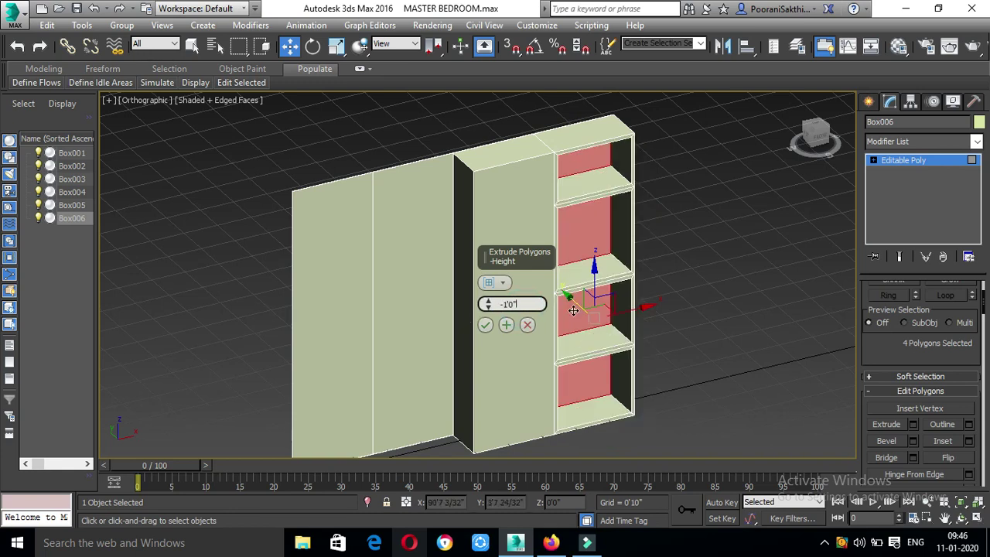
click(486, 324)
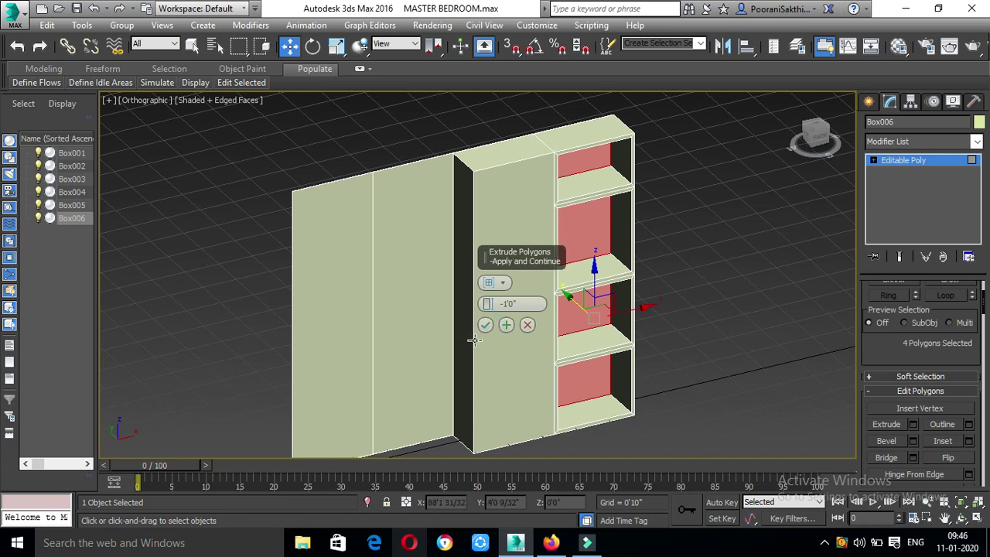
click(485, 325)
click(673, 299)
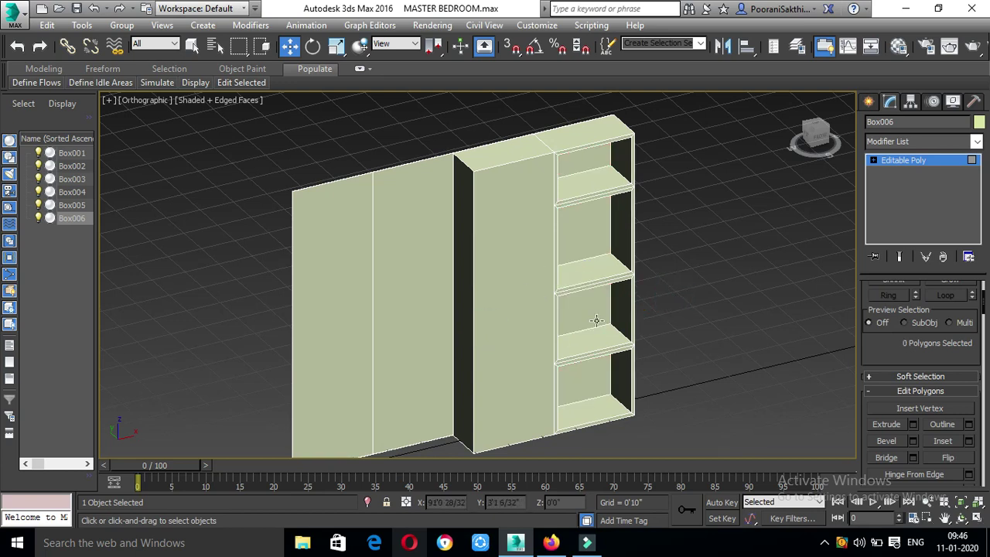
- Connect the two vertical front edges of the extruded strip beside the shelves with 2 segments, and deselect the edges
click(526, 305)
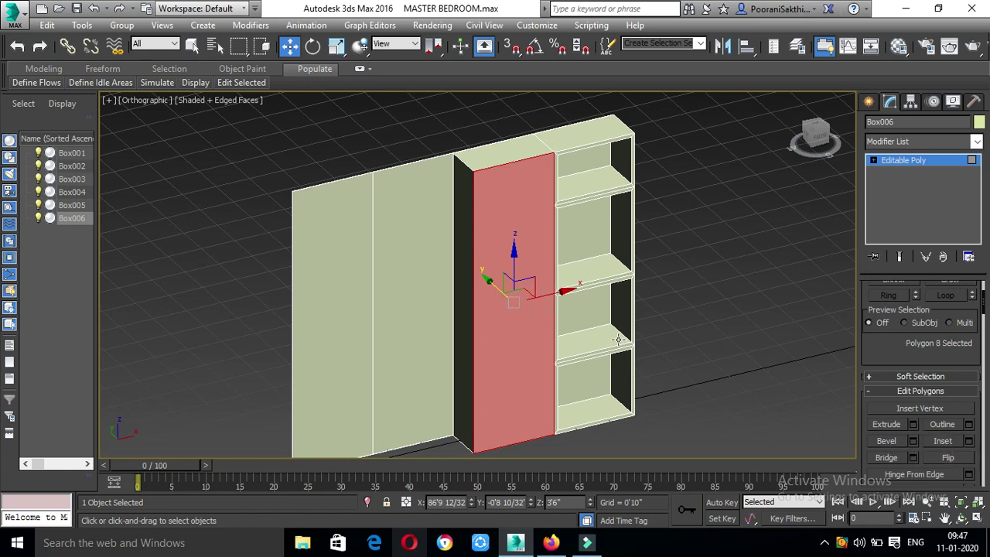
click(771, 240)
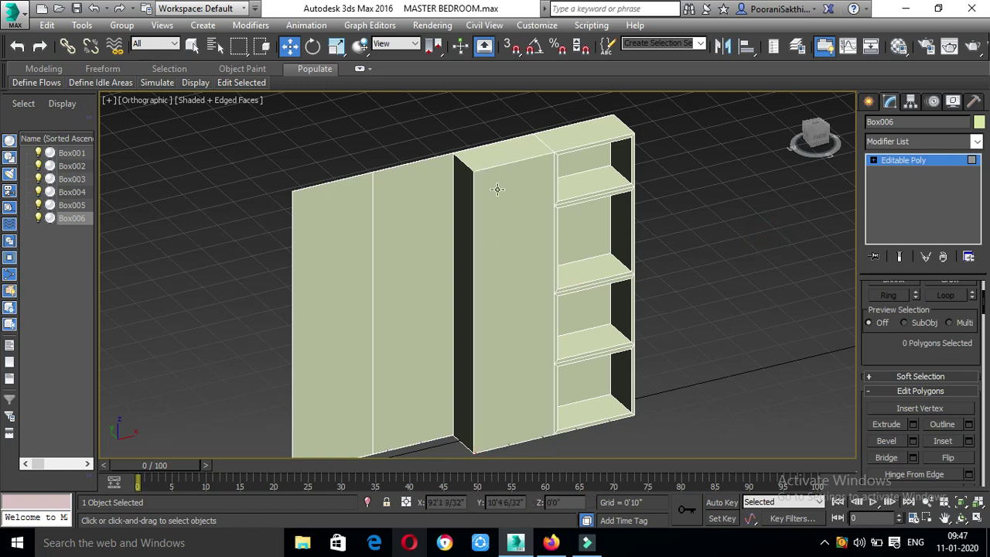
click(905, 161)
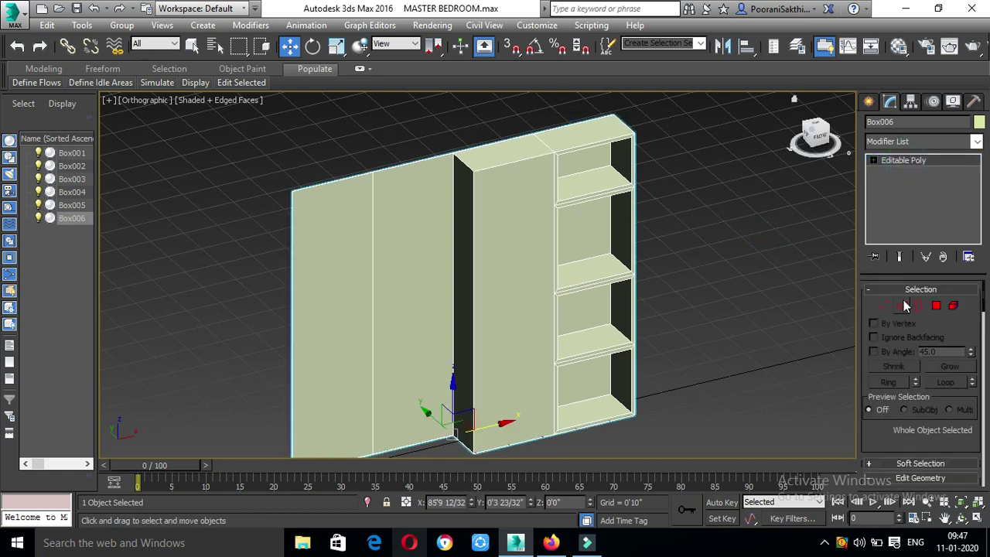
click(901, 305)
click(480, 170)
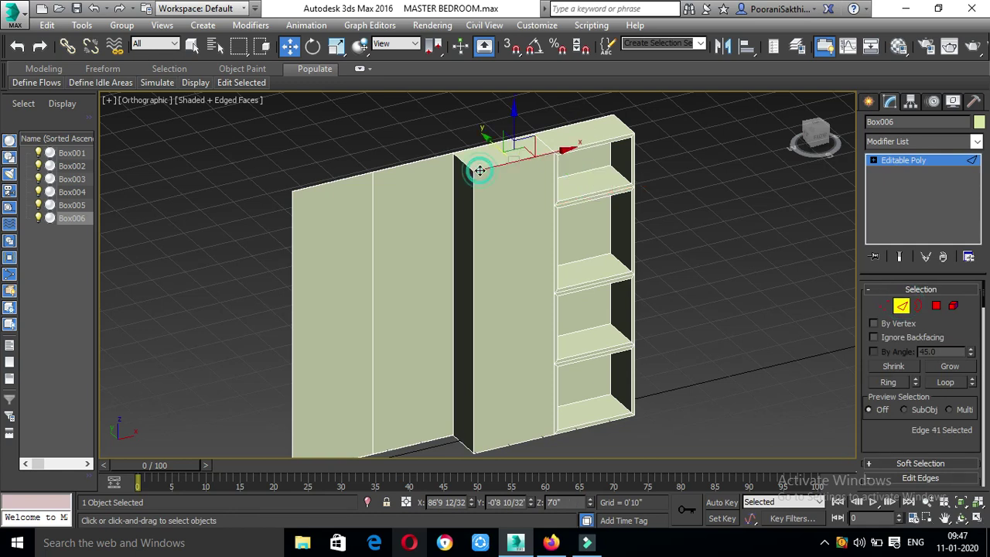
click(469, 193)
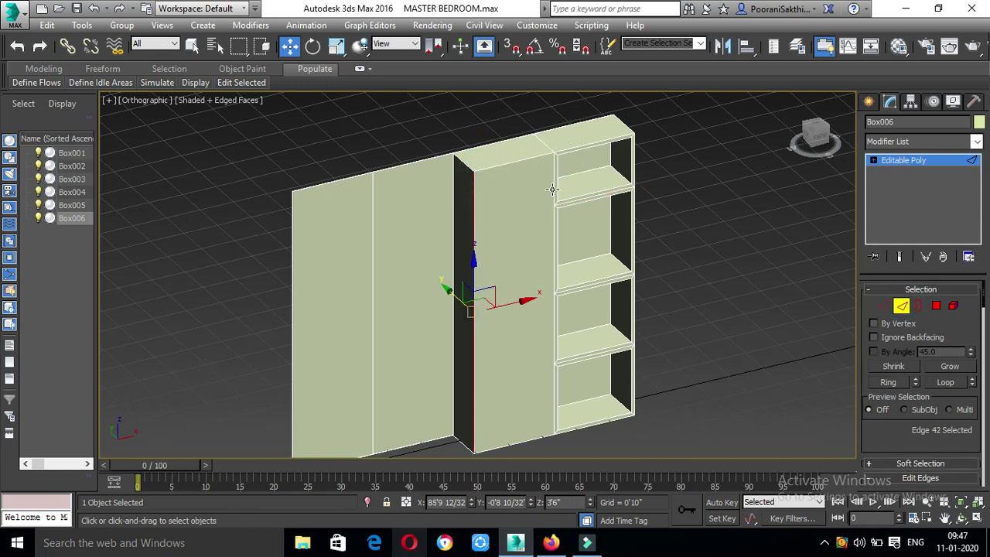
ctrl+click(552, 190)
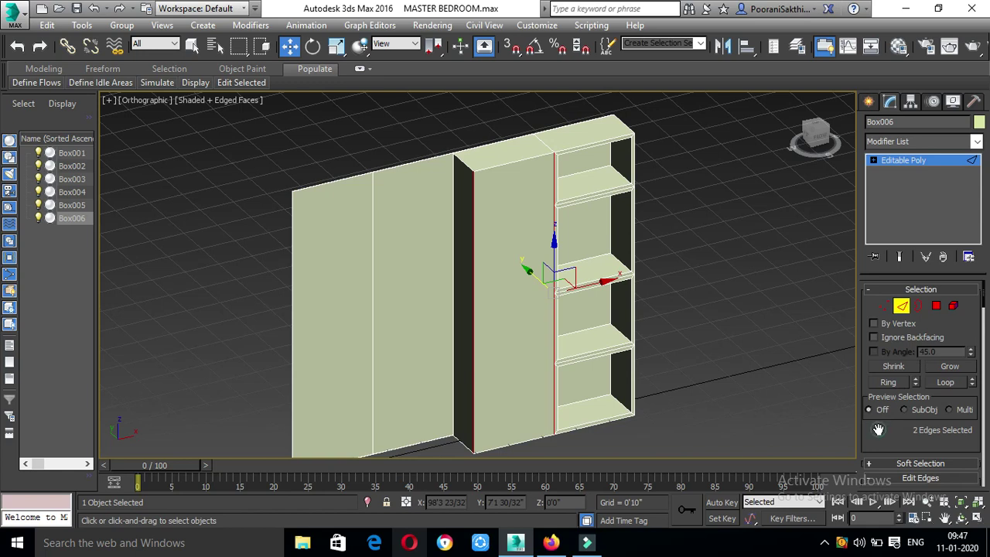
scroll(949, 447, down, 3)
scroll(966, 470, down, 2)
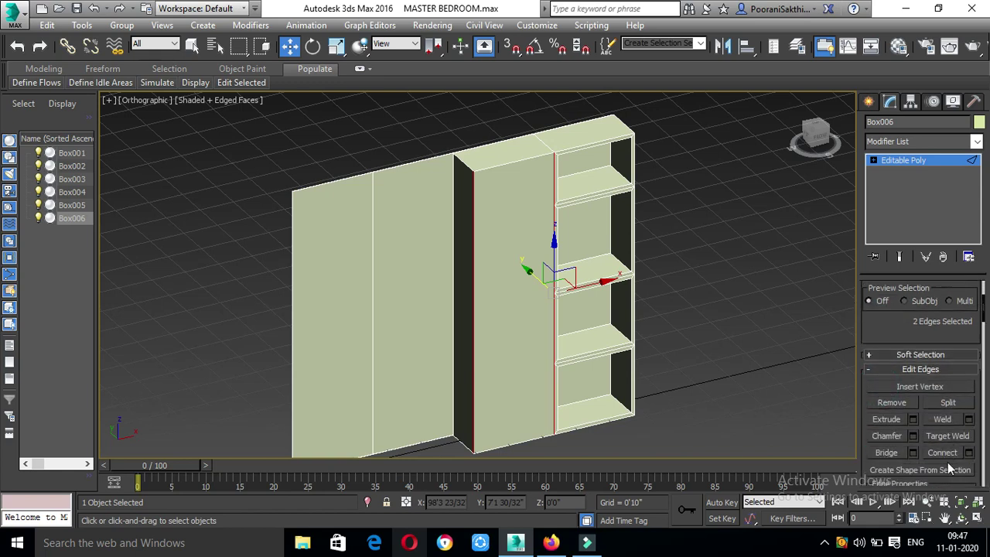
click(971, 453)
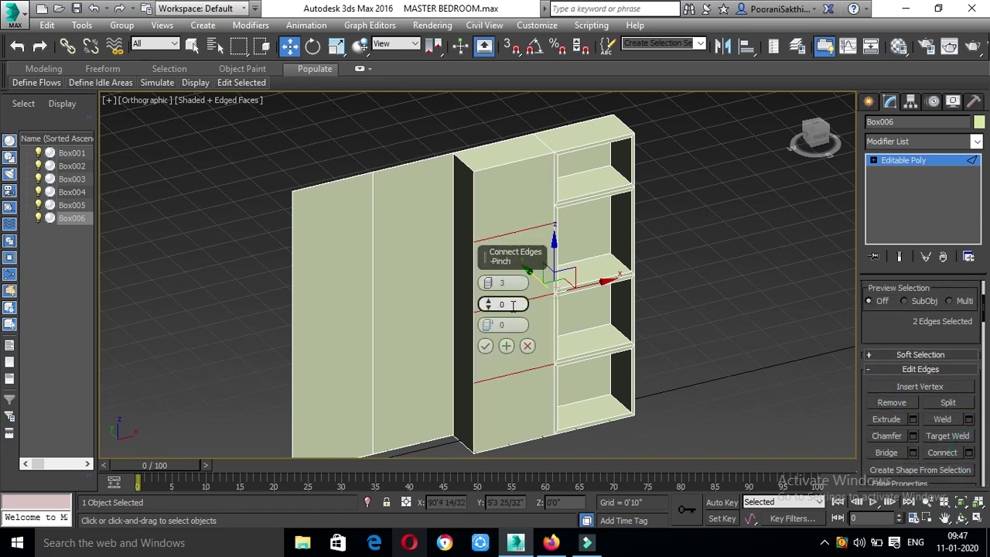
drag(488, 283, 493, 303)
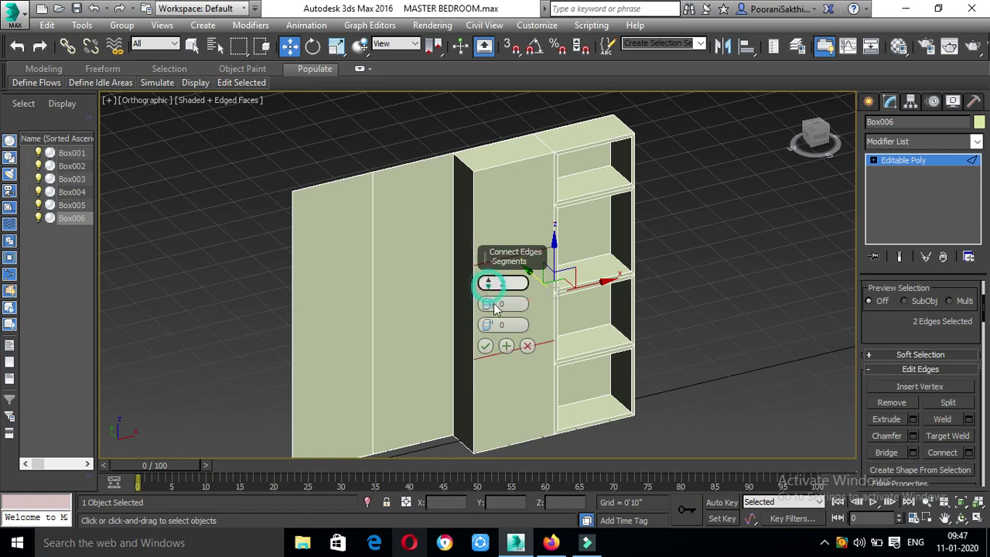
click(485, 346)
click(706, 314)
scroll(543, 240, down, 3)
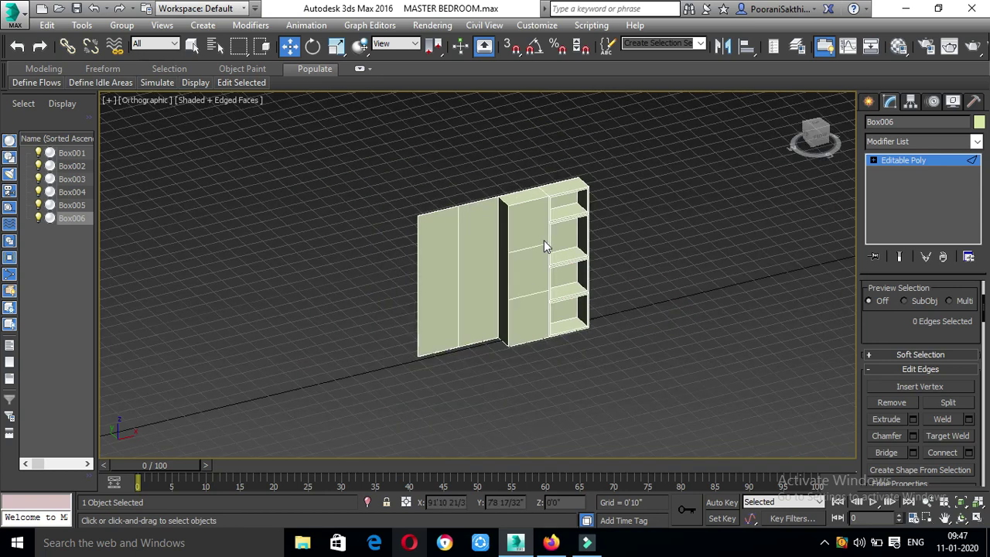
scroll(544, 239, up, 3)
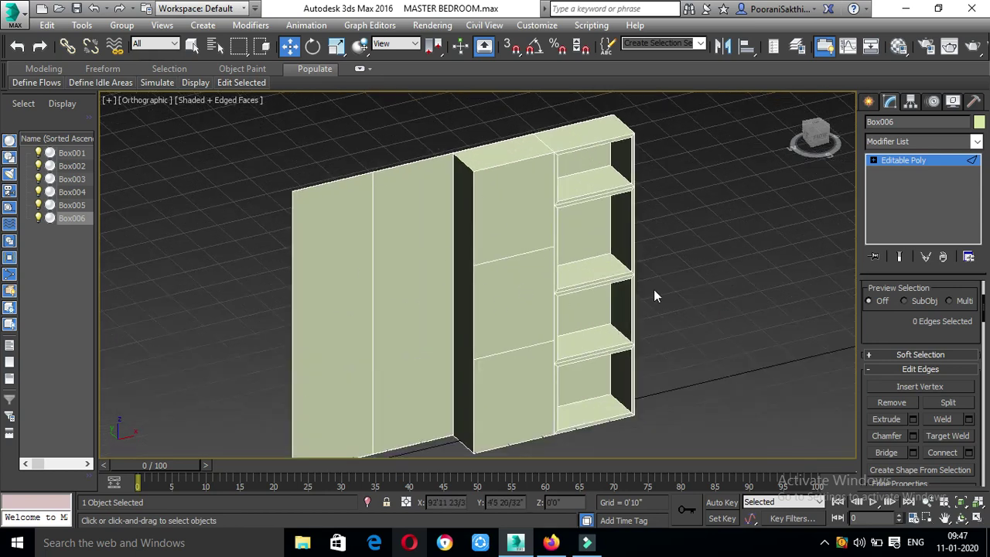